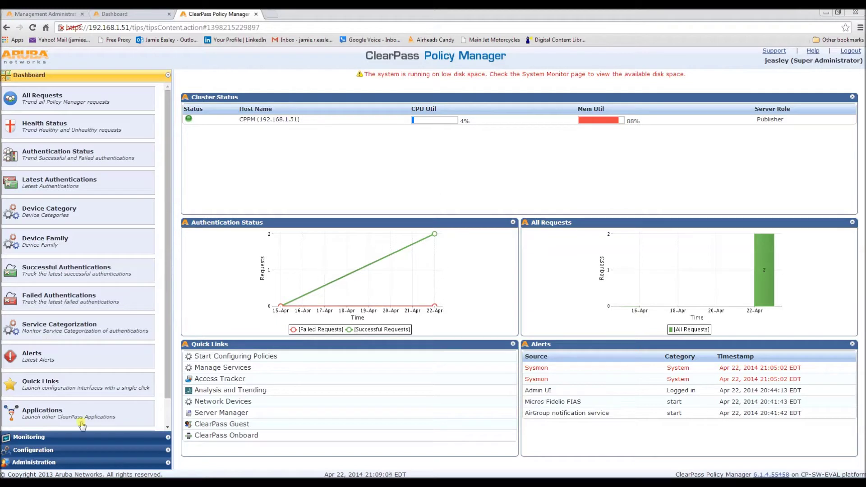
# - Browse the network devices list, cancel an Add Device form, and view Network Device Groups
pyautogui.click(62, 450)
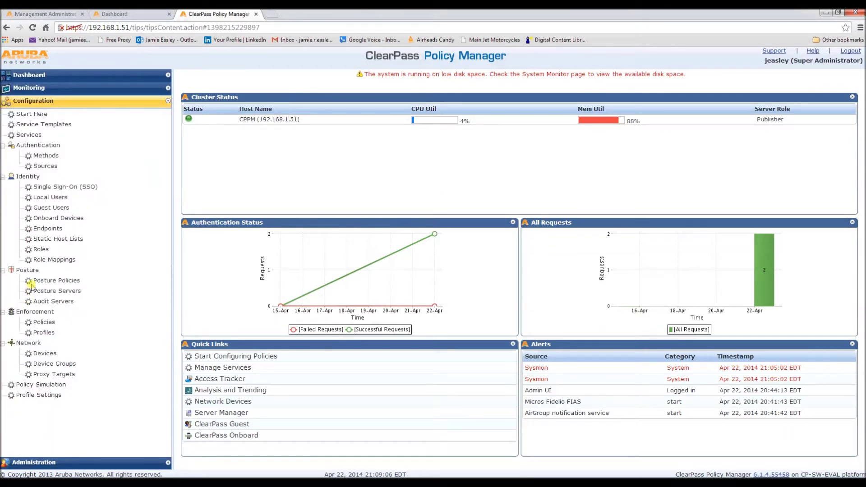
pyautogui.click(45, 354)
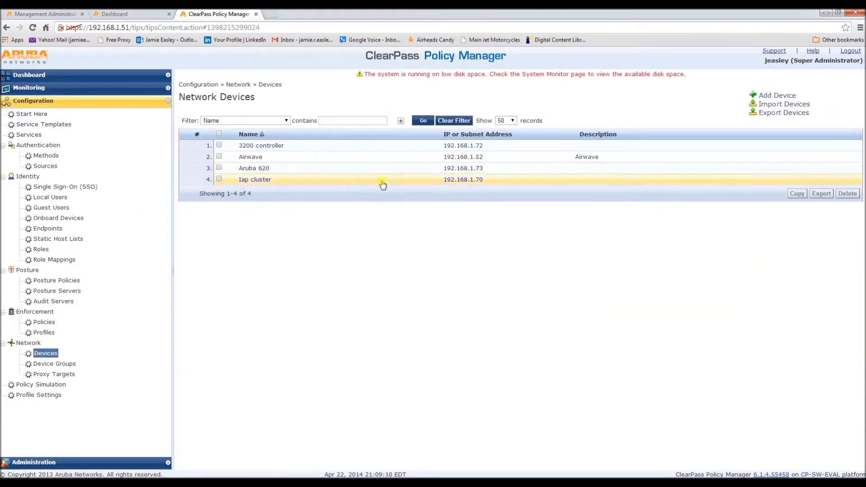
pyautogui.click(777, 96)
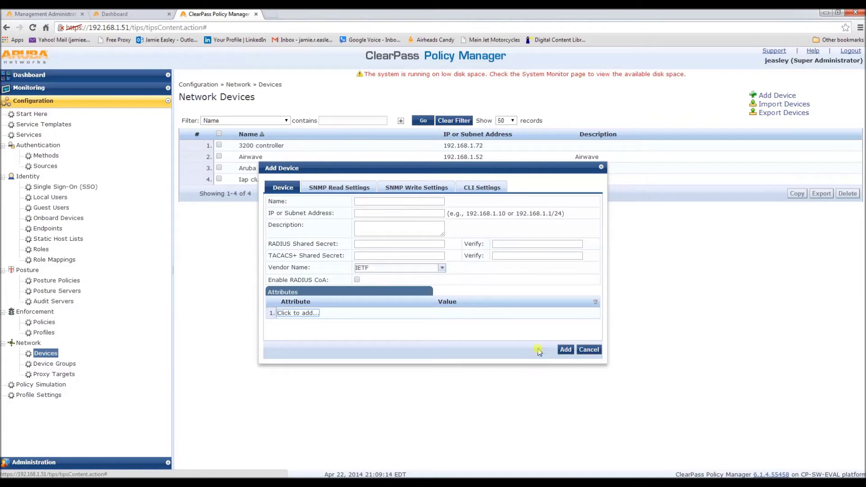
pyautogui.click(589, 349)
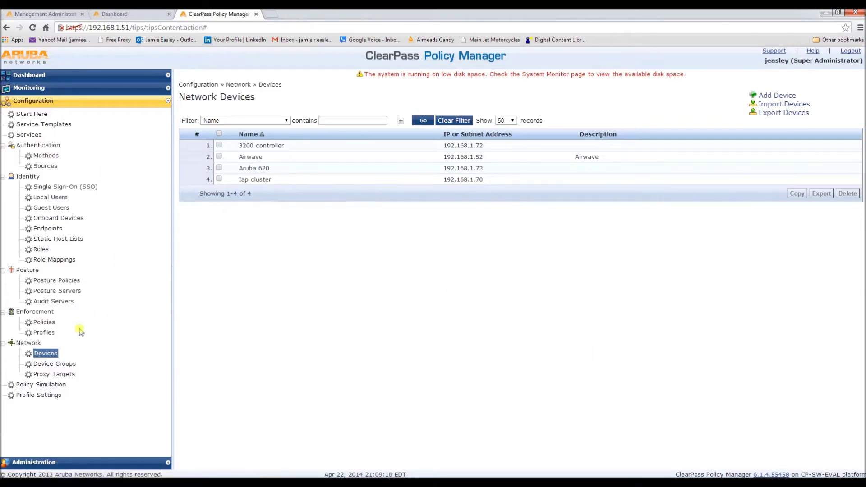
pyautogui.click(68, 364)
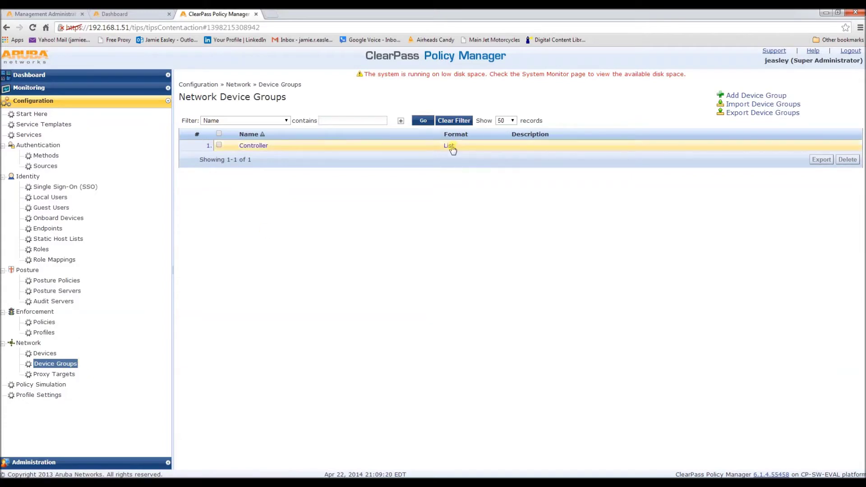
# - Set the Controller group to List format with 192.168.1.72 selected, and save it
pyautogui.click(245, 146)
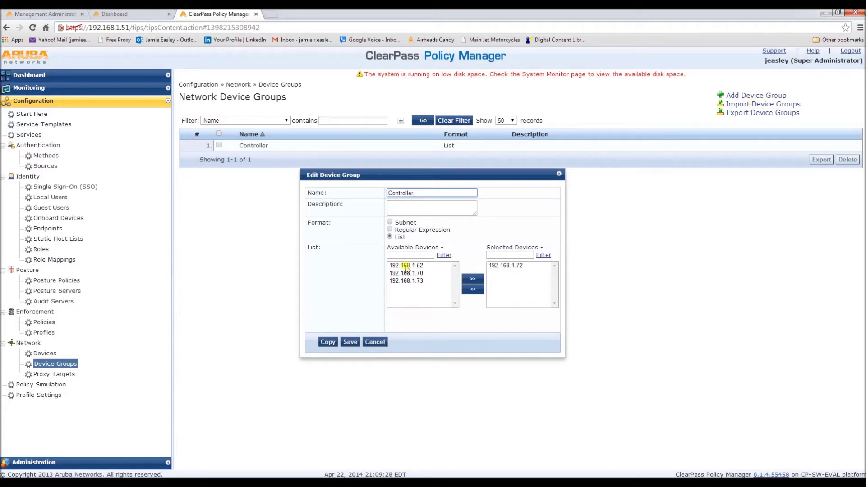
pyautogui.click(390, 222)
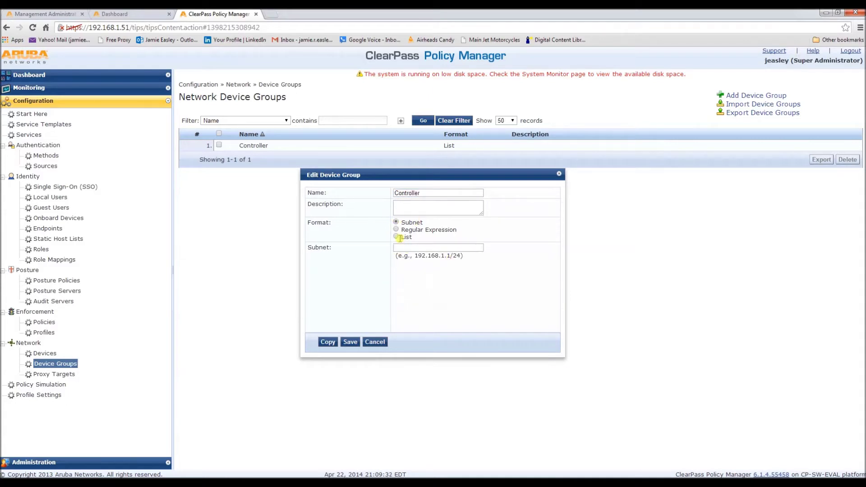
pyautogui.click(395, 236)
pyautogui.click(414, 280)
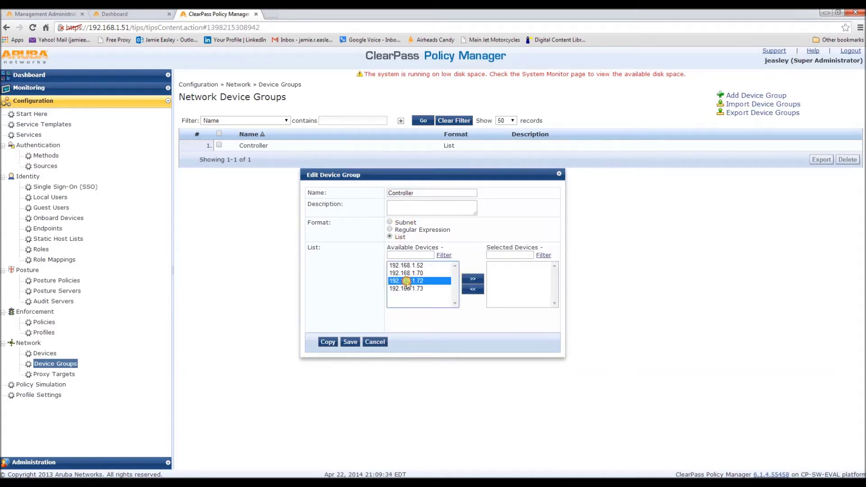
pyautogui.click(473, 279)
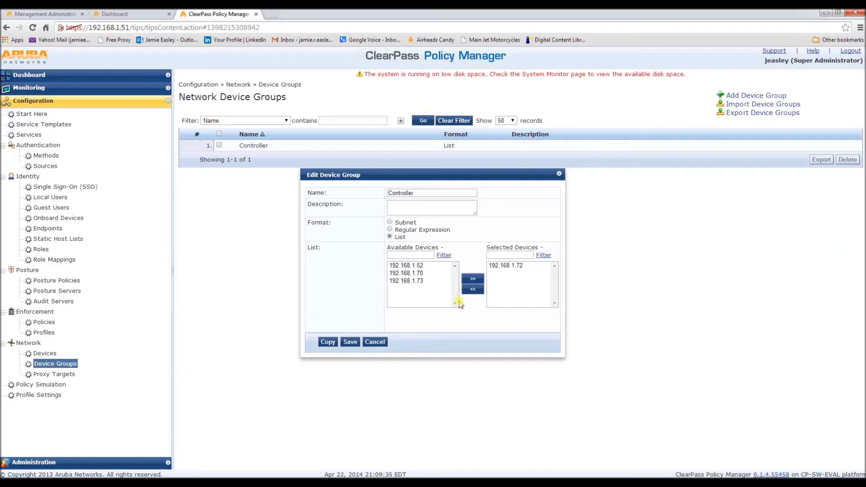
pyautogui.click(350, 342)
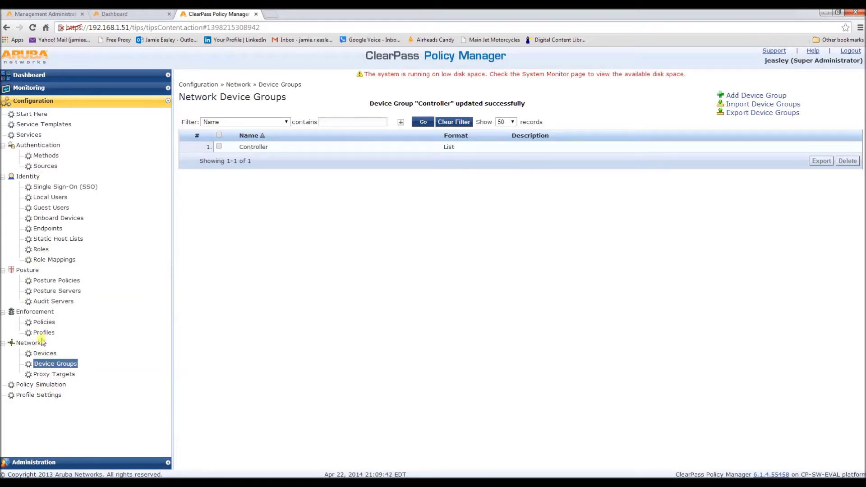
# - Create and save the Tips-eng role from Identity > Roles
pyautogui.click(33, 250)
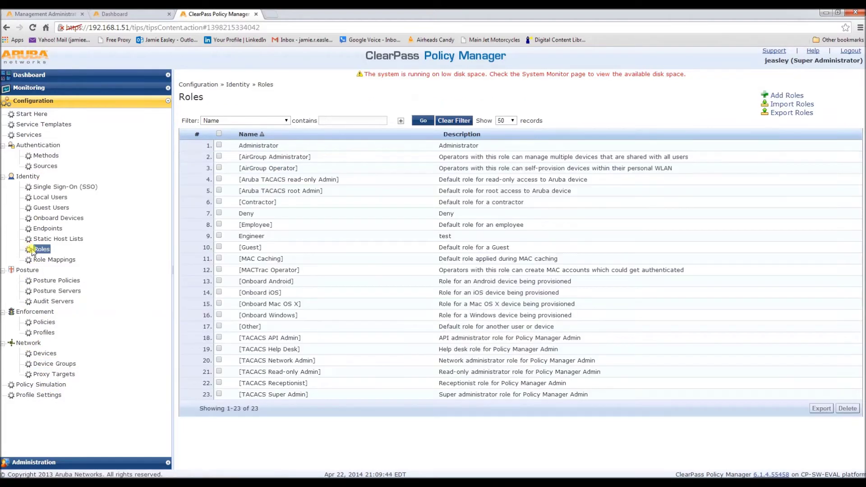
pyautogui.click(787, 95)
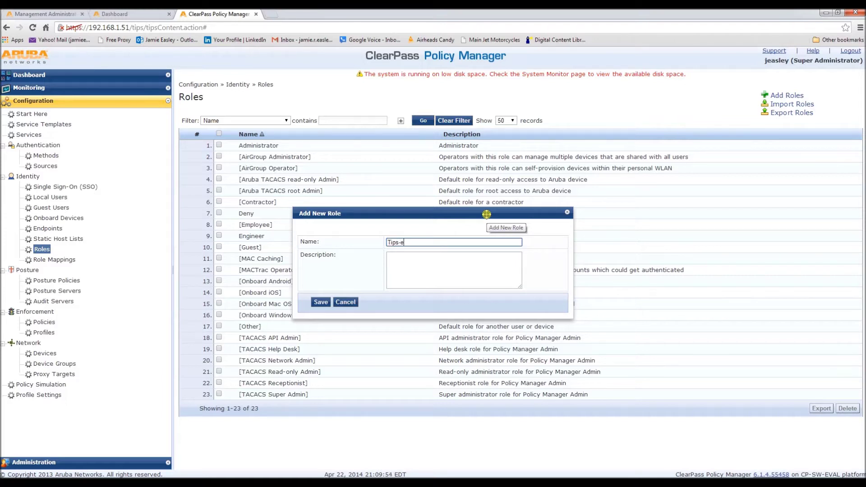
pyautogui.click(320, 302)
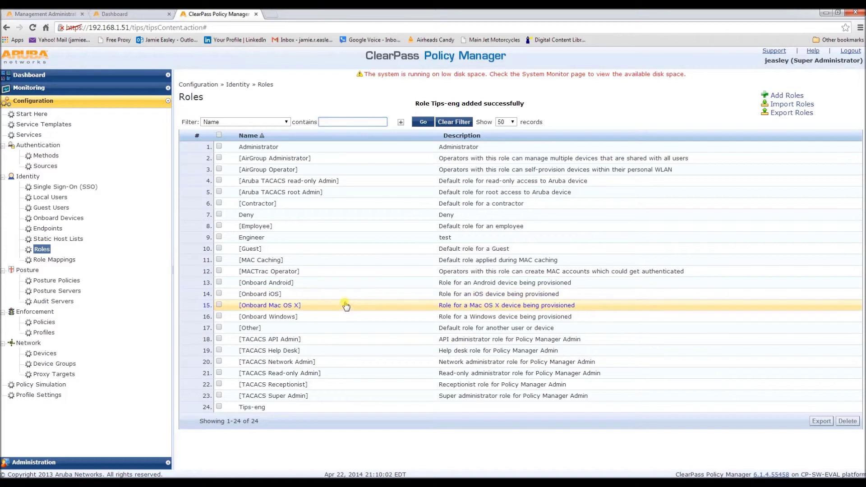
pyautogui.click(45, 333)
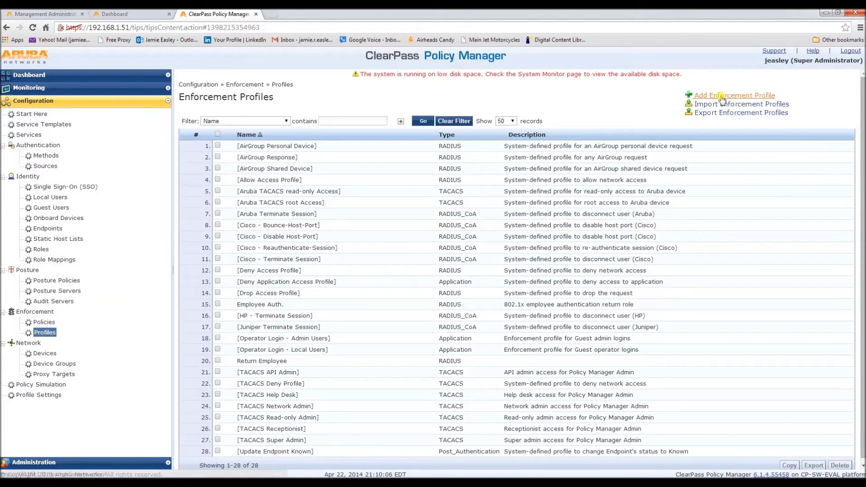
# - Create and save the root-access RADIUS profile with Aruba-User-Role value root
pyautogui.click(721, 96)
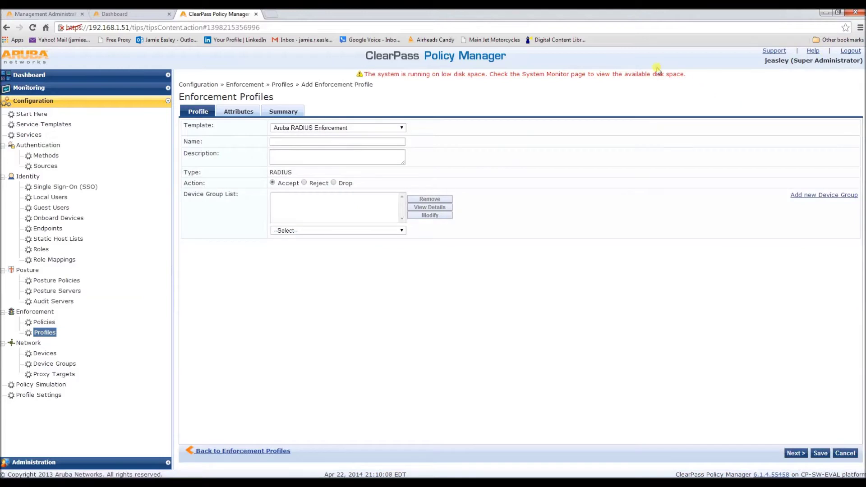
pyautogui.click(360, 141)
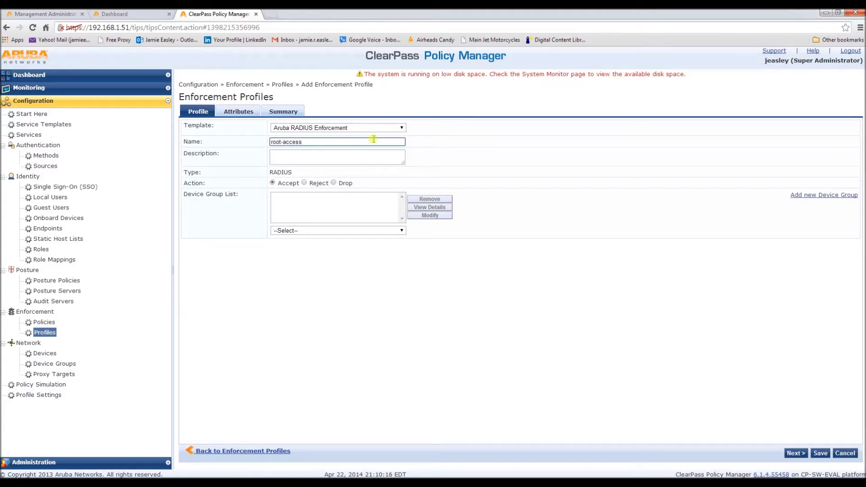
pyautogui.click(795, 453)
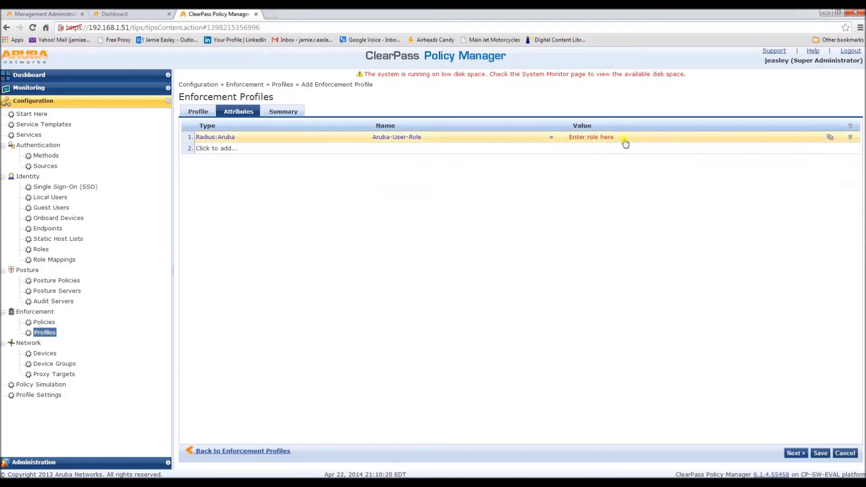
pyautogui.click(593, 140)
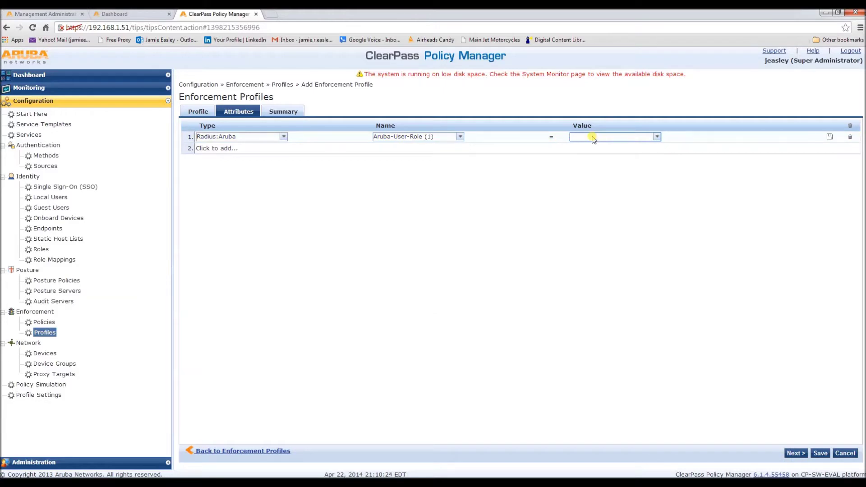
pyautogui.write('root')
pyautogui.click(795, 454)
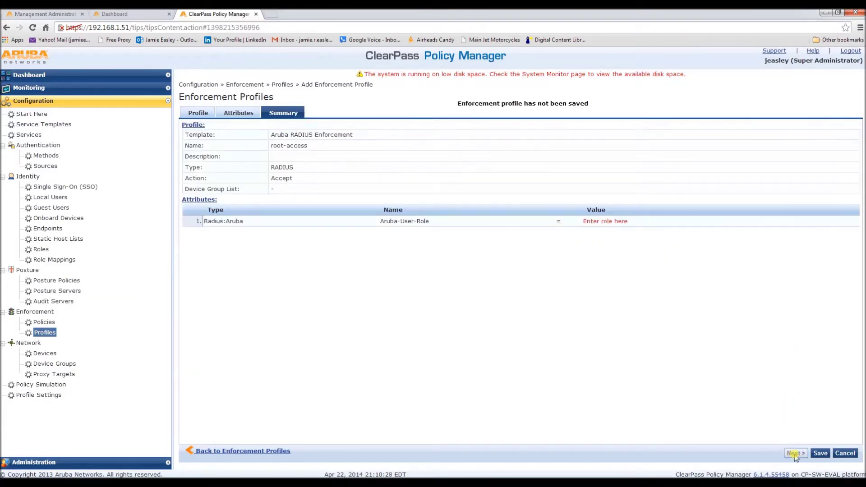
pyautogui.click(820, 453)
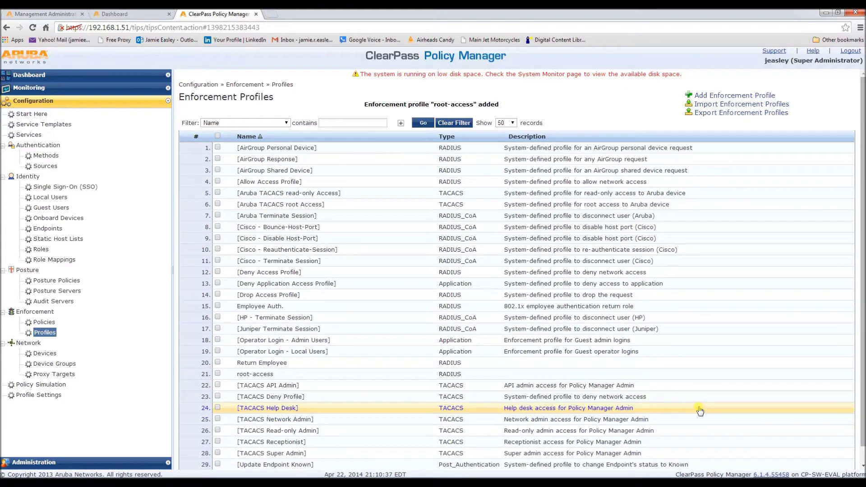
# - Begin role mapping MGMT-ROLE-MAPPING with Deny as its default role
pyautogui.click(57, 262)
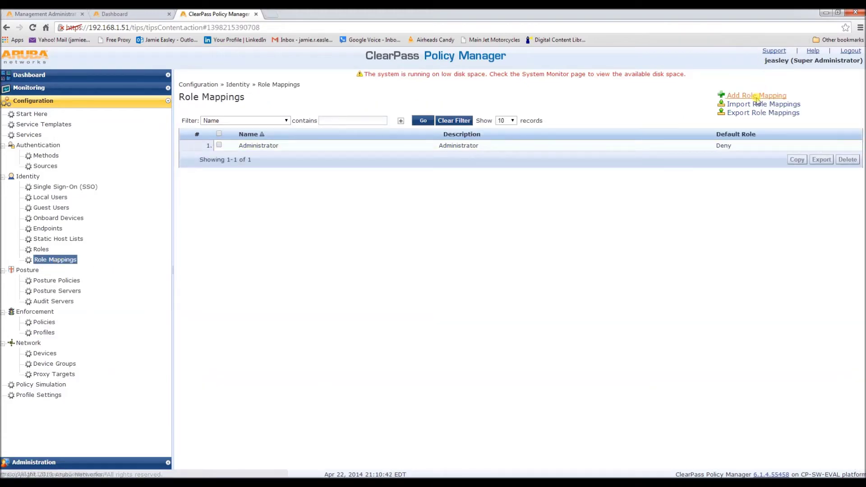
pyautogui.click(757, 97)
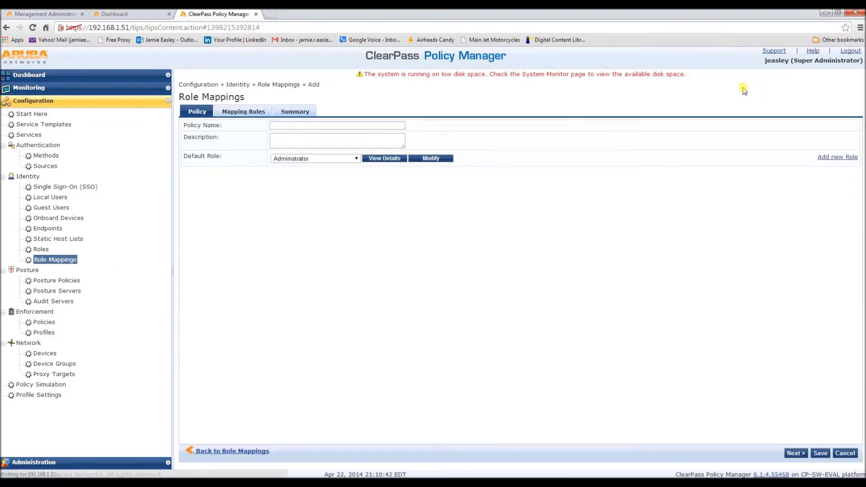
pyautogui.click(380, 129)
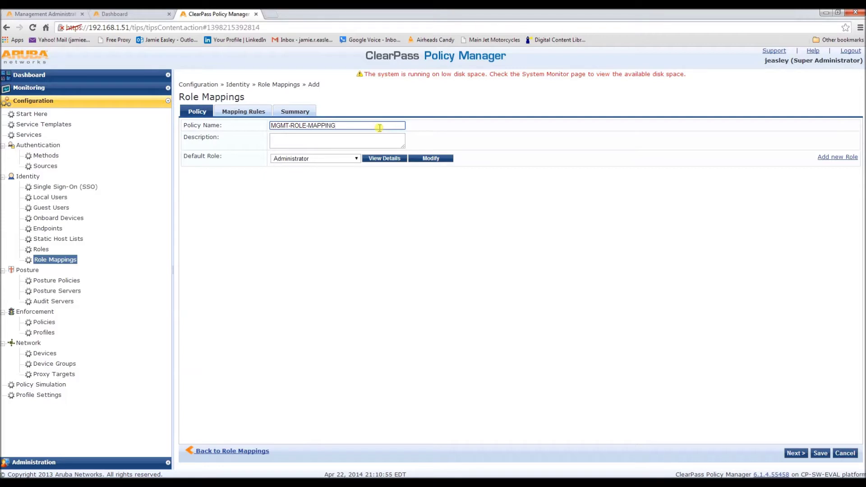
pyautogui.click(352, 159)
pyautogui.click(347, 176)
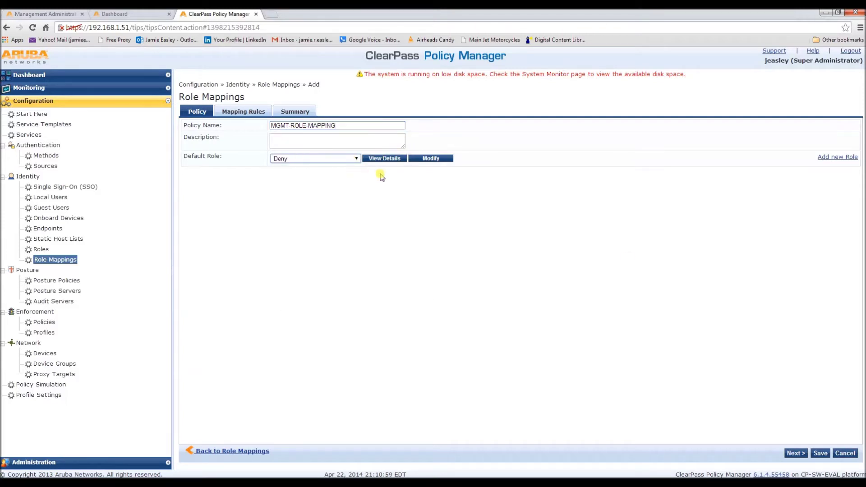
pyautogui.click(794, 453)
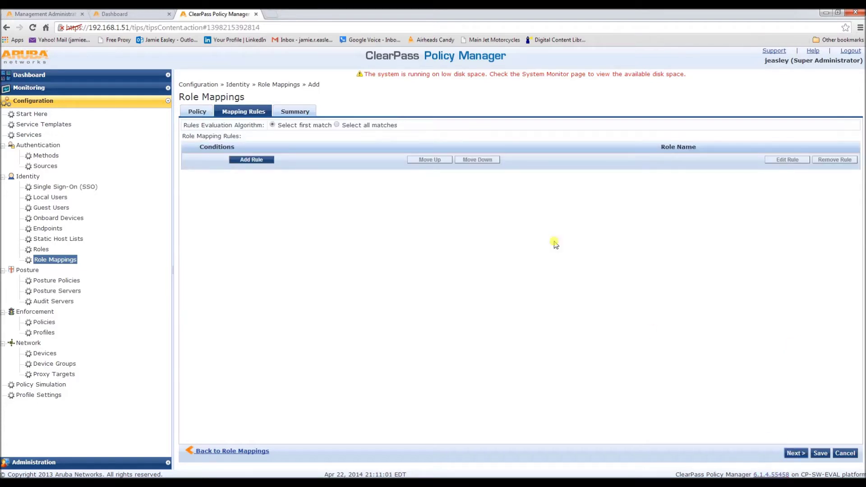
# - Add a rule condition: Local User Repository Role_Name EQUALS Engineer
pyautogui.click(248, 160)
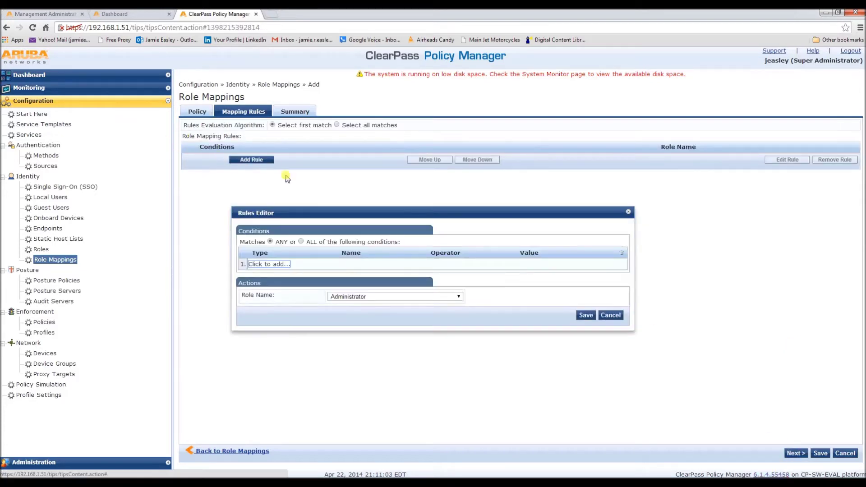
pyautogui.click(283, 264)
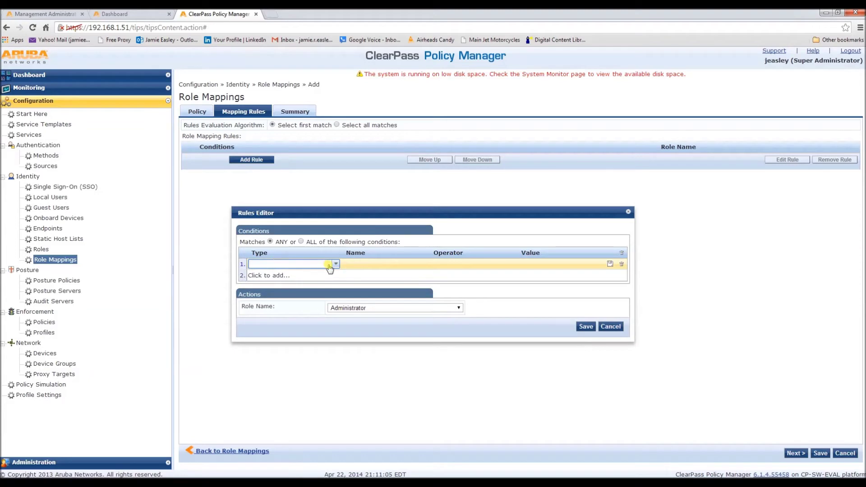
pyautogui.click(332, 265)
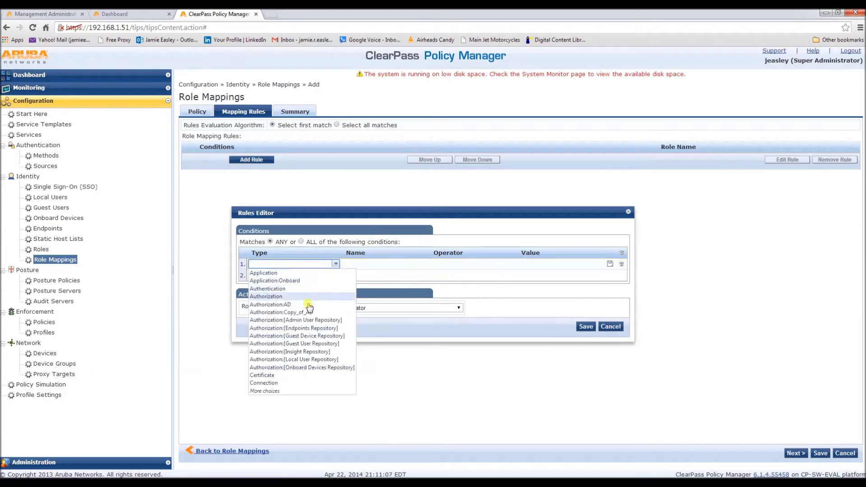
pyautogui.click(303, 359)
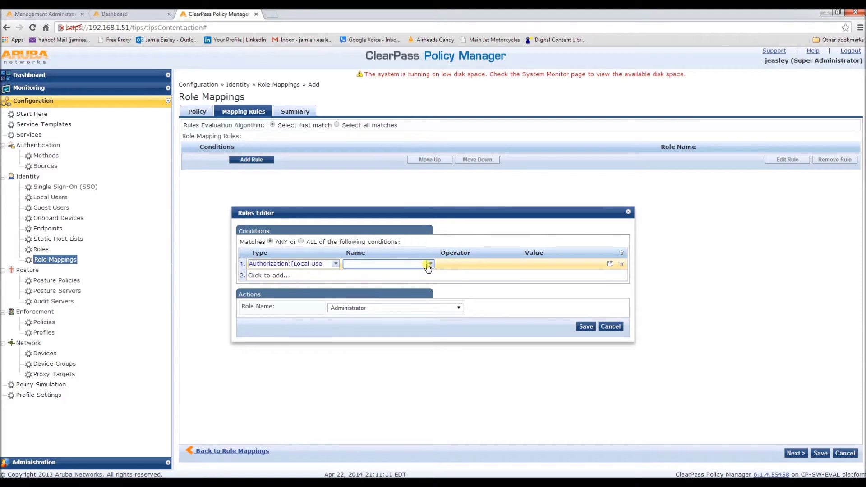
pyautogui.click(428, 264)
pyautogui.click(408, 273)
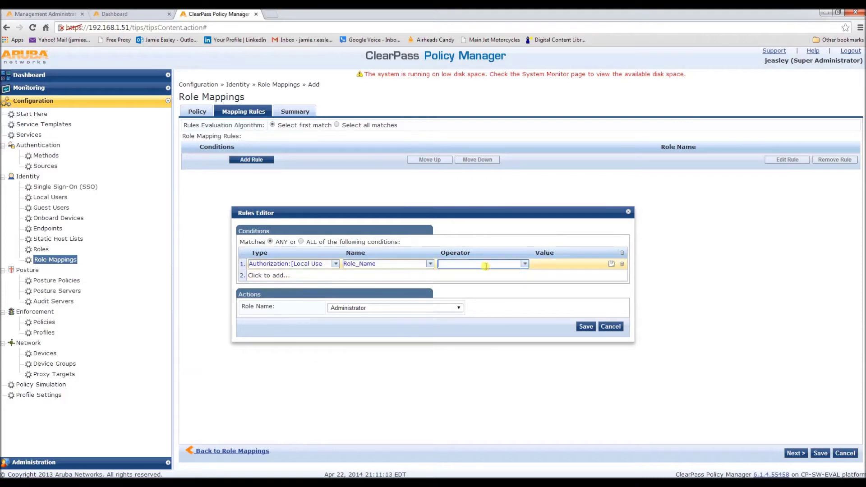
pyautogui.click(523, 265)
pyautogui.click(501, 273)
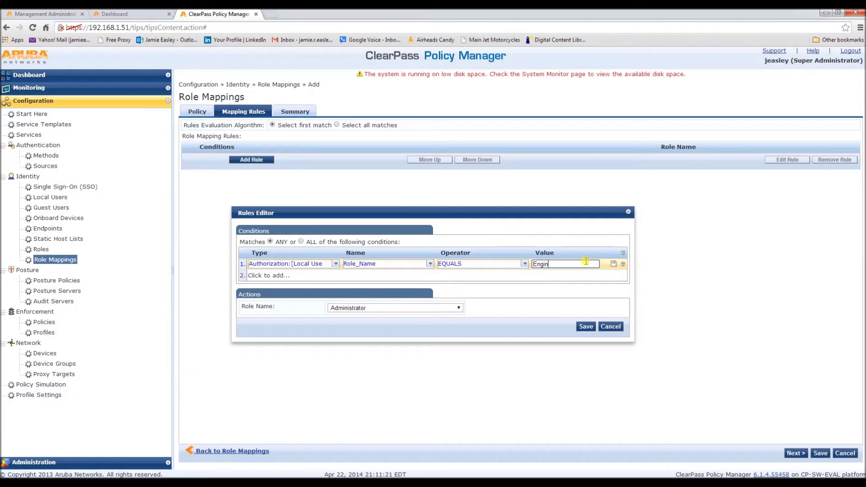
pyautogui.click(461, 308)
# - Map the rule to role Tips-eng and save the MGMT-ROLE-MAPPING policy
pyautogui.click(459, 310)
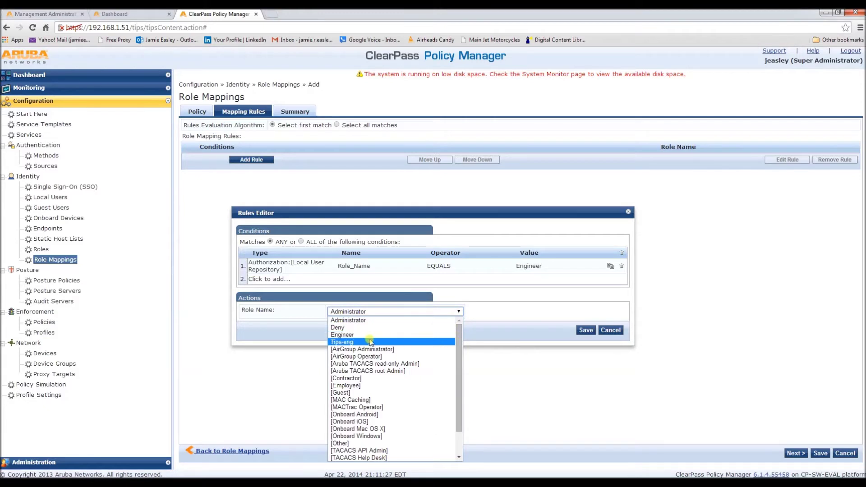
pyautogui.click(351, 342)
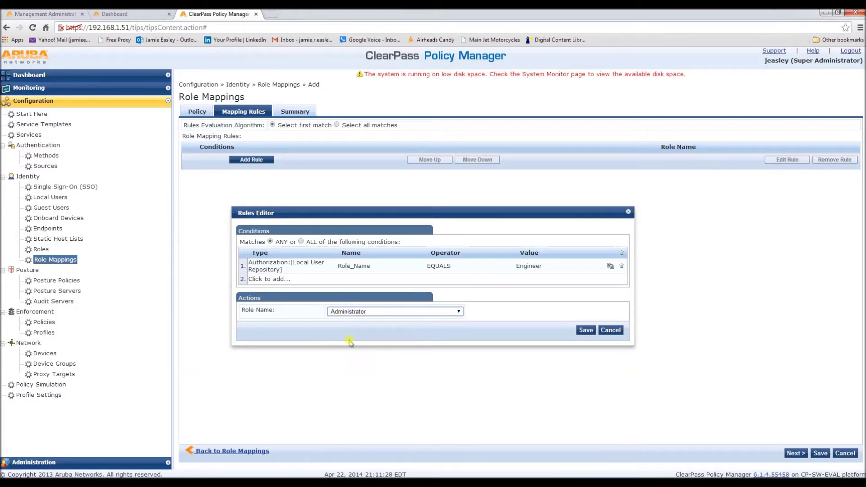
pyautogui.click(585, 330)
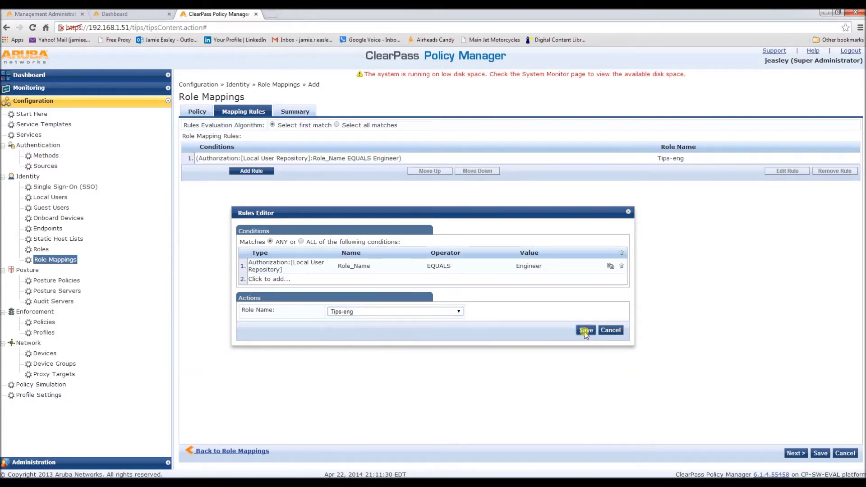
pyautogui.click(802, 455)
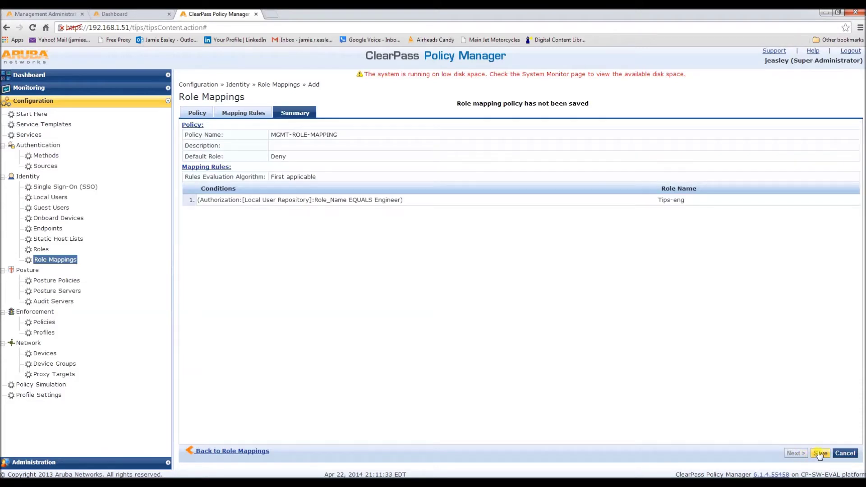
pyautogui.click(819, 454)
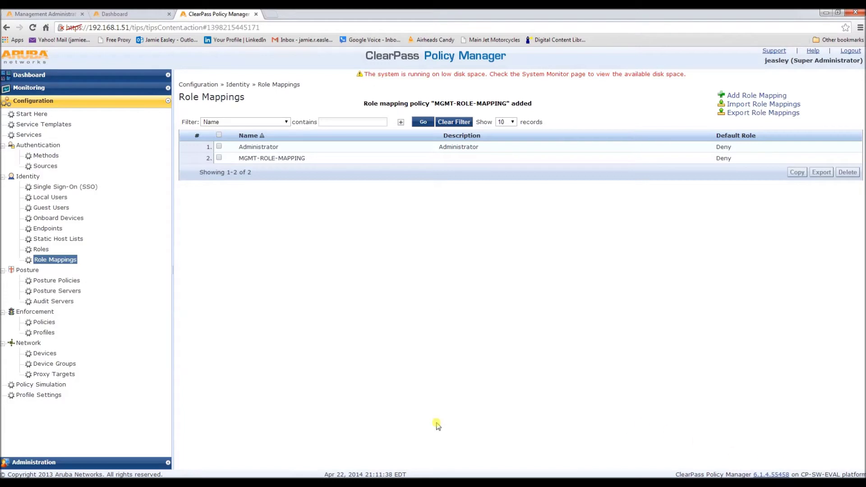
pyautogui.click(45, 333)
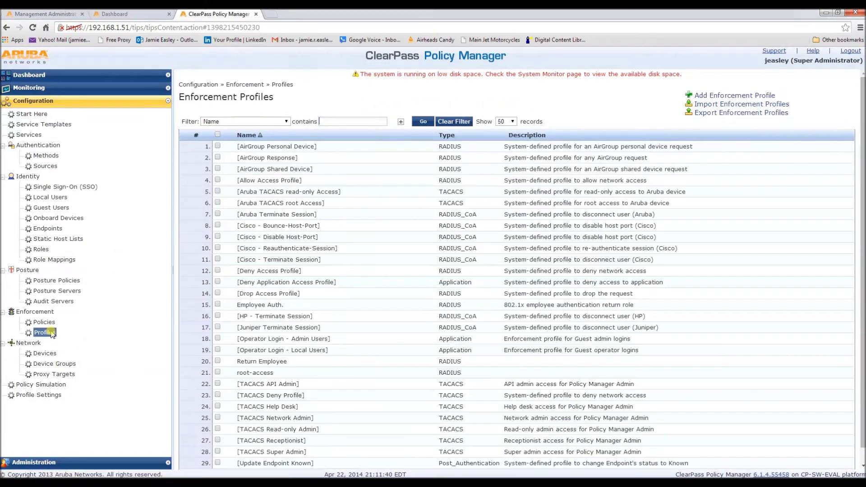
# - Create RADIUS enforcement policy MGMT-ENF-POL defaulting to [Deny Access Profile]
pyautogui.click(44, 322)
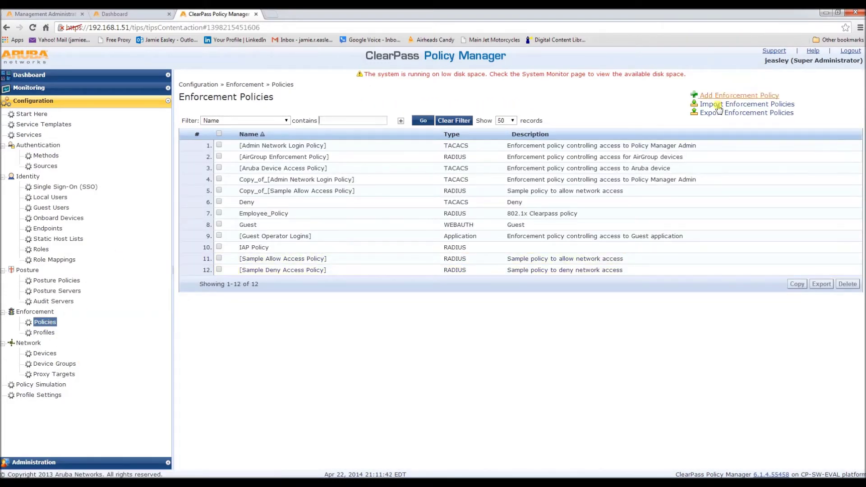
pyautogui.click(717, 96)
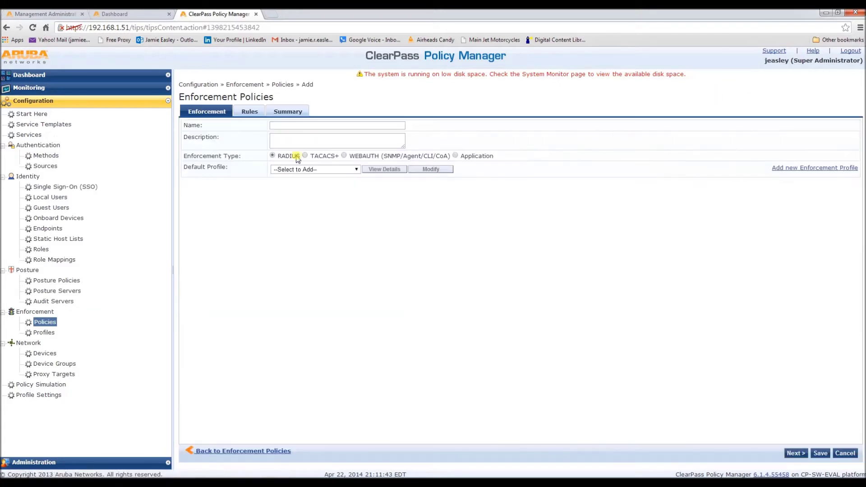
pyautogui.click(301, 126)
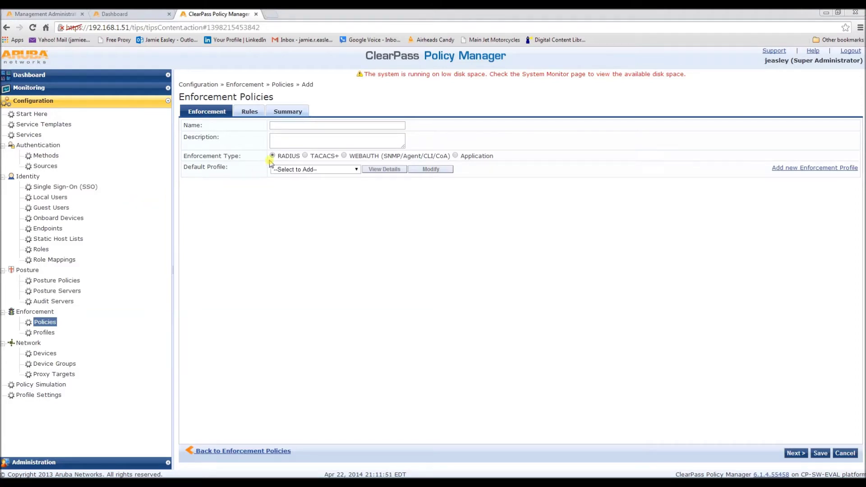
pyautogui.click(310, 124)
pyautogui.write('MGMT-ENF-POL')
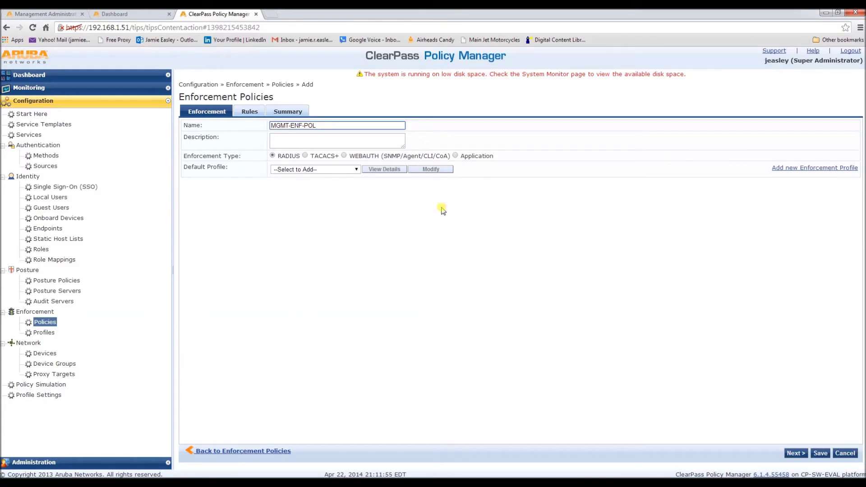
pyautogui.click(345, 170)
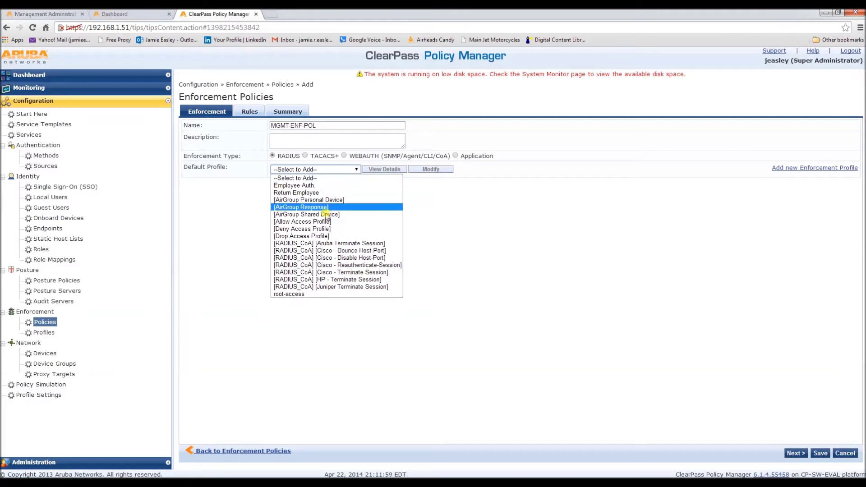
pyautogui.click(309, 228)
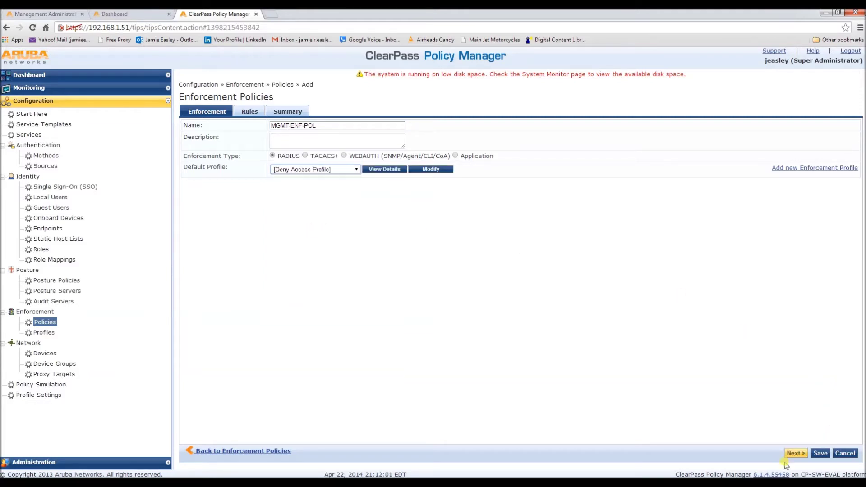
pyautogui.click(794, 453)
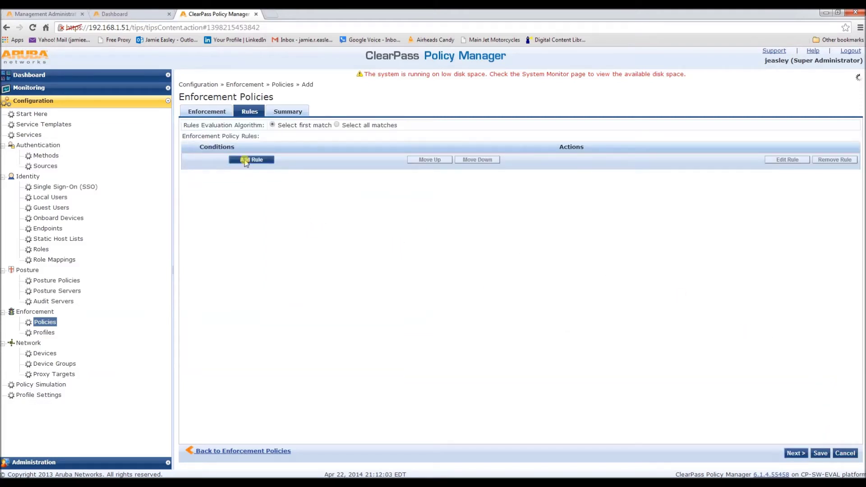
pyautogui.click(251, 160)
# - Set the rule condition Tips Role EQUALS Engineer
pyautogui.click(261, 243)
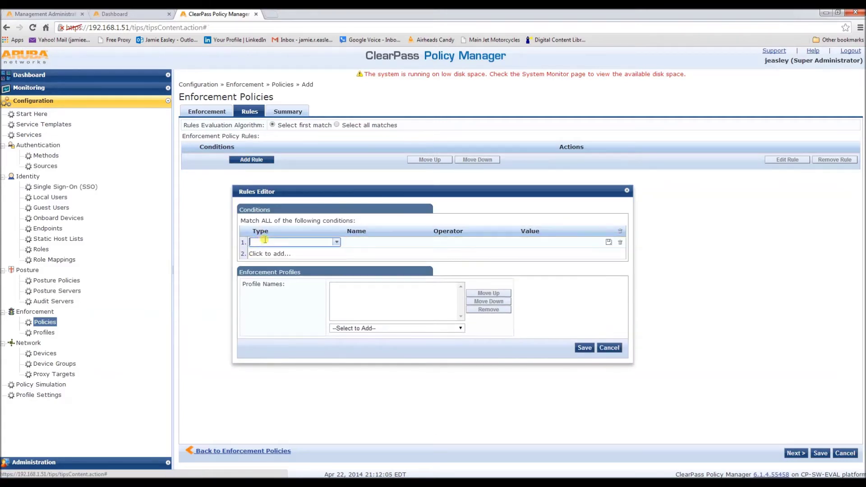
pyautogui.click(336, 244)
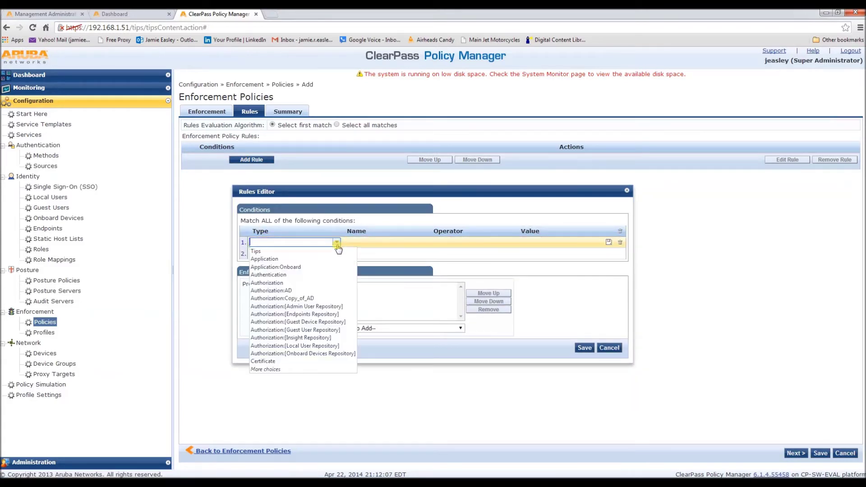
pyautogui.click(322, 252)
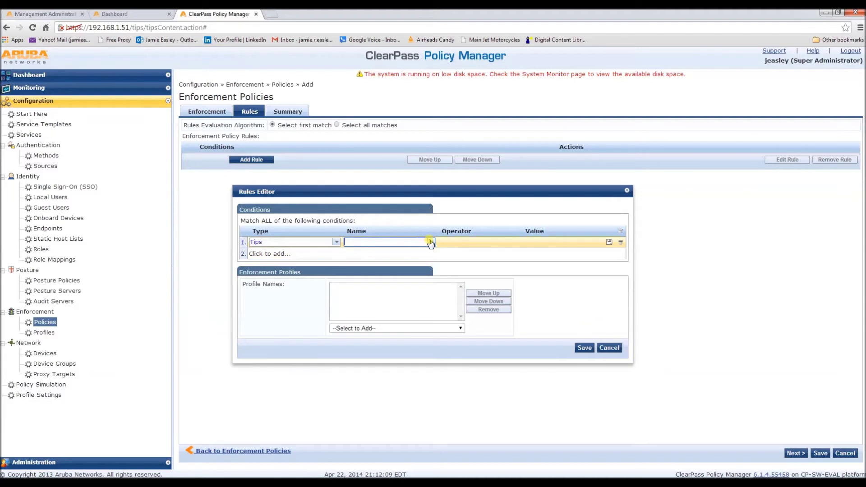
pyautogui.click(430, 242)
pyautogui.click(414, 248)
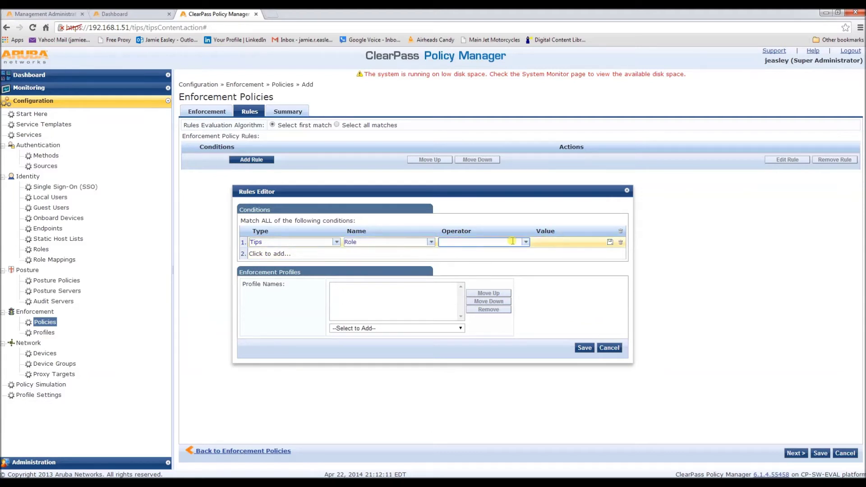
pyautogui.click(526, 242)
pyautogui.click(503, 248)
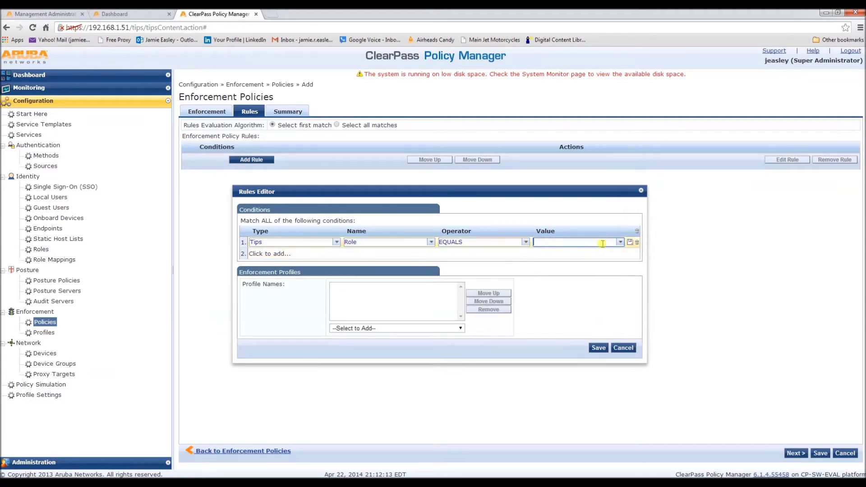
pyautogui.click(620, 242)
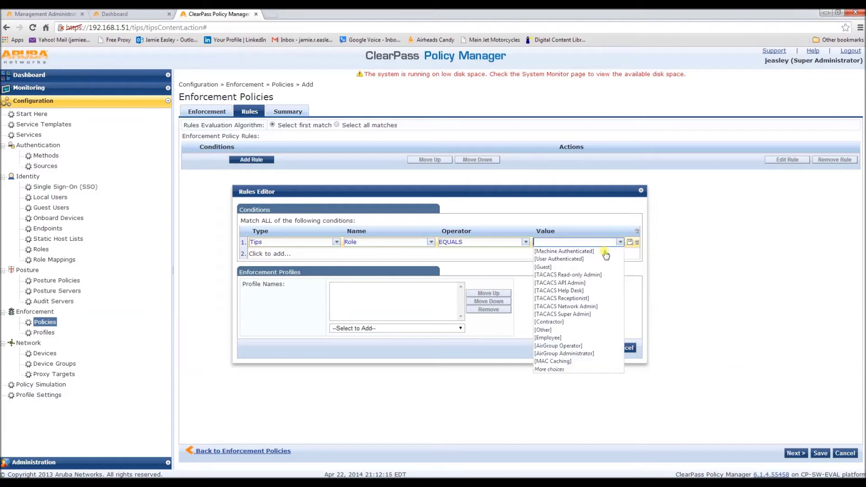
pyautogui.click(554, 369)
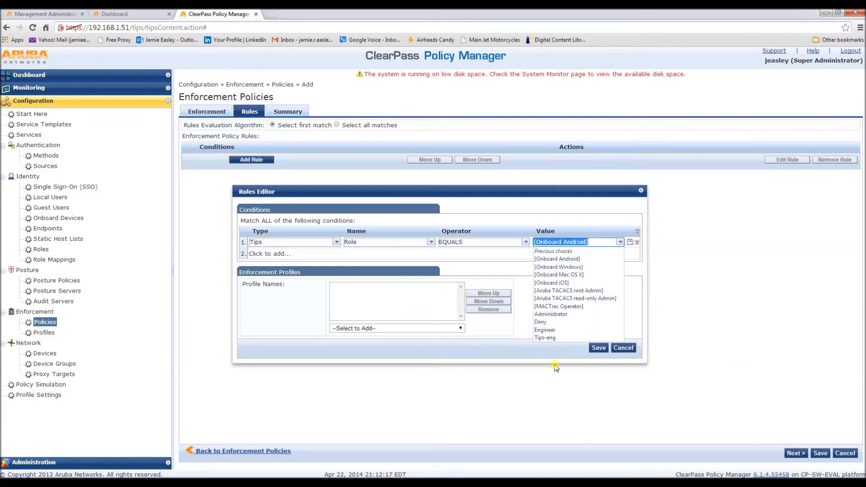
pyautogui.click(544, 330)
# - Attach the [RADIUS] root-access profile to the rule and save it
pyautogui.click(459, 329)
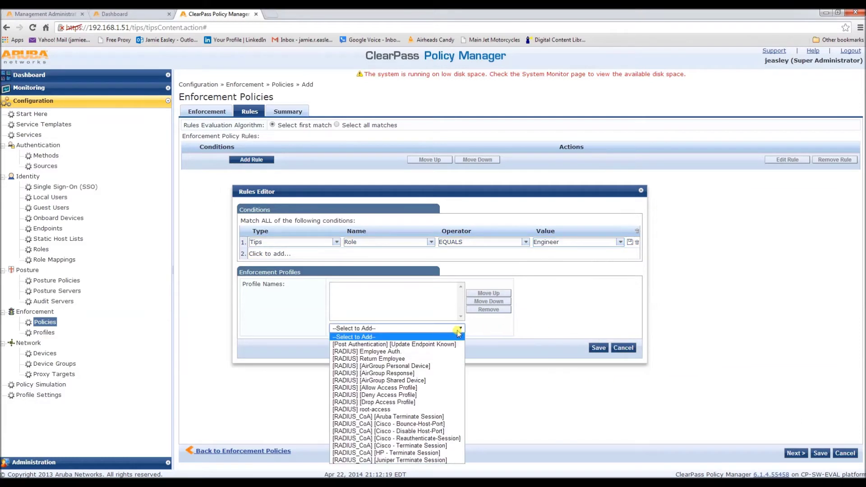
pyautogui.click(380, 409)
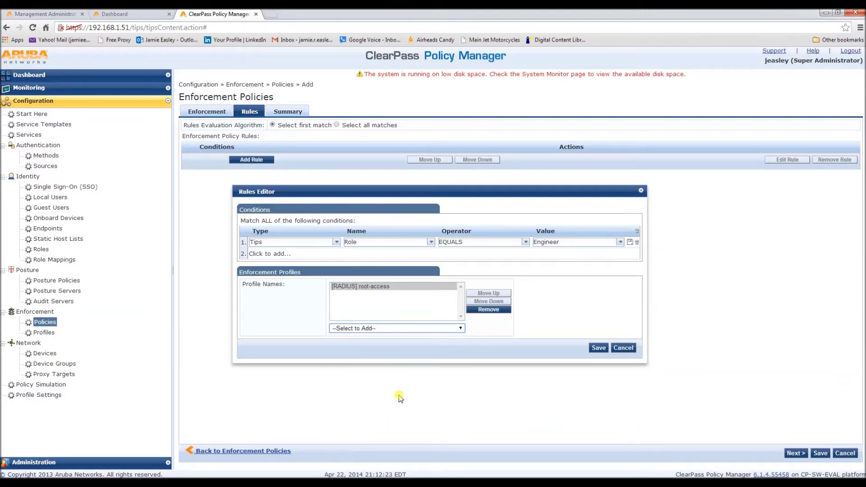
pyautogui.click(599, 348)
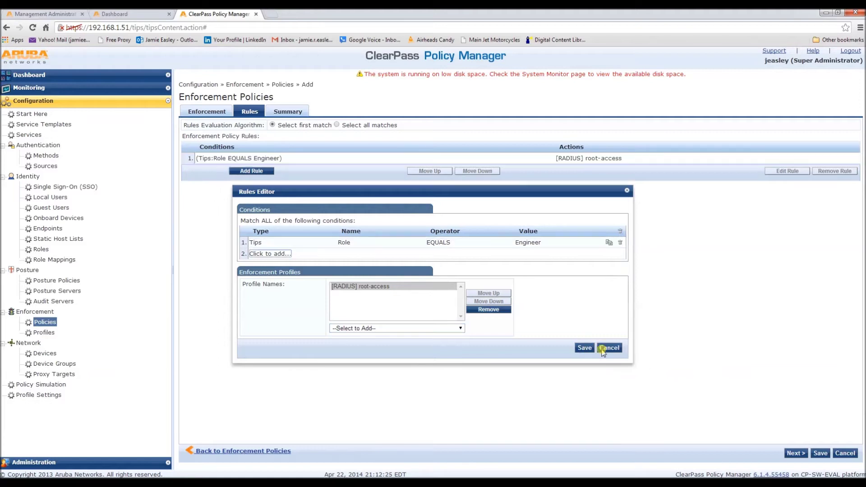
# - Save the MGMT-ENF-POL policy and start a new service from the Services list
pyautogui.click(795, 453)
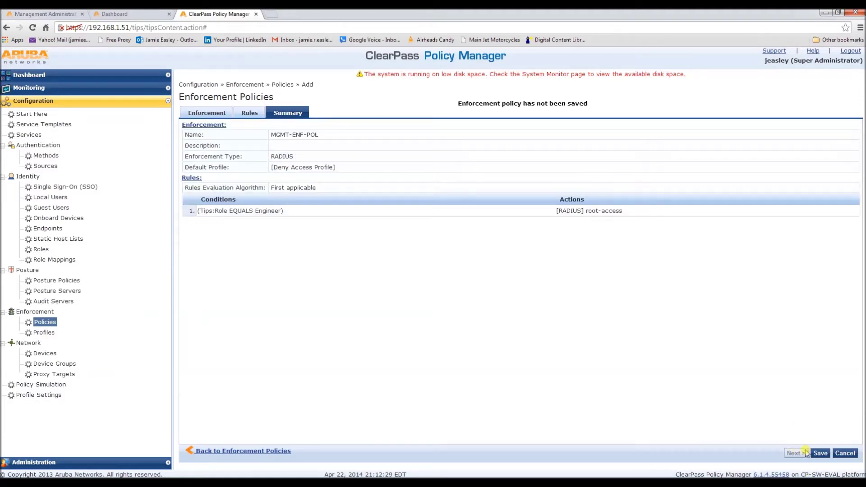
pyautogui.click(819, 453)
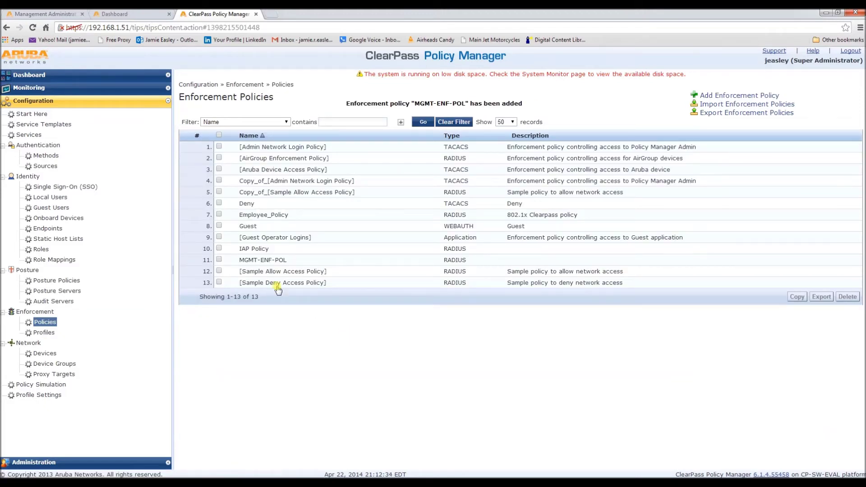
pyautogui.click(28, 134)
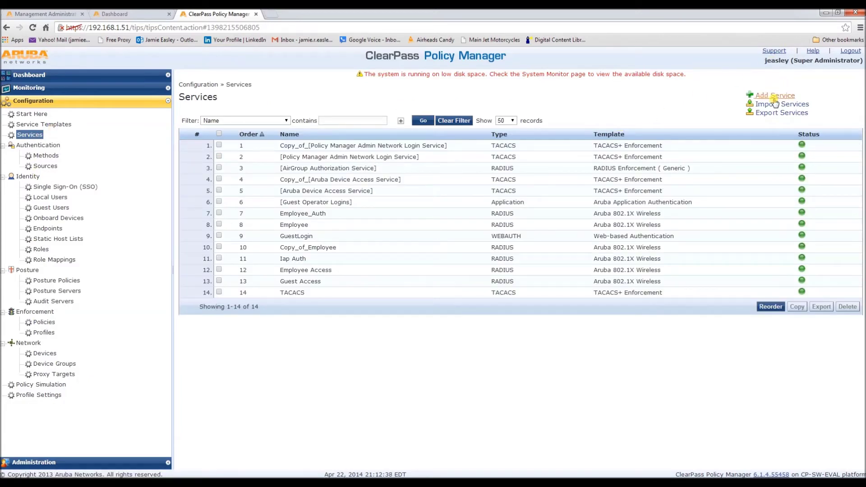
pyautogui.click(775, 95)
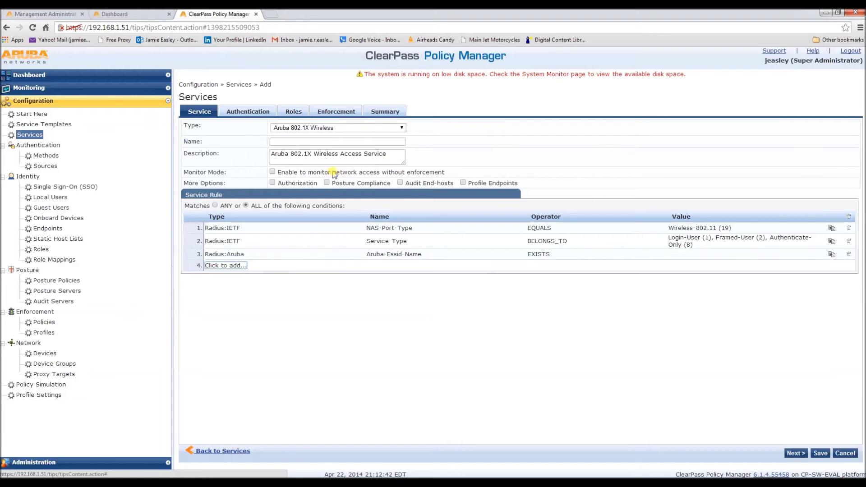
# - Choose service type RADIUS Enforcement ( Generic ) and enter the name MGMT LOGIN SERVICE
pyautogui.click(341, 142)
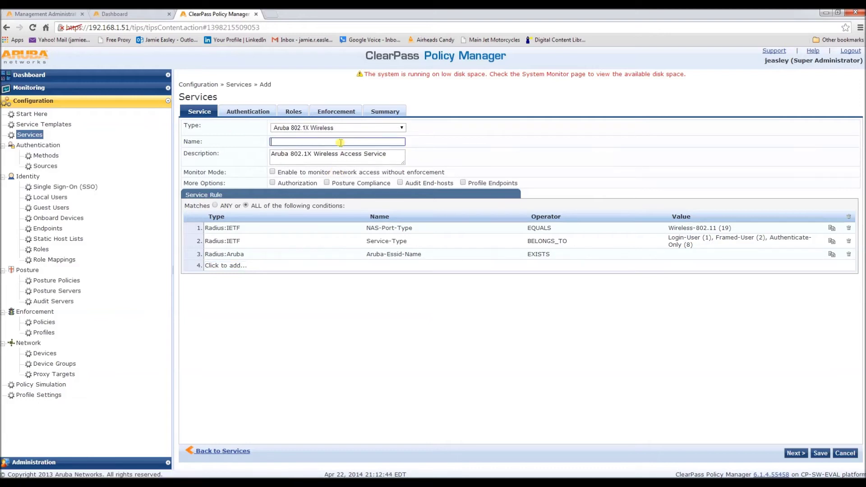
pyautogui.write('MGMT-LOGIN-SERVIUCE')
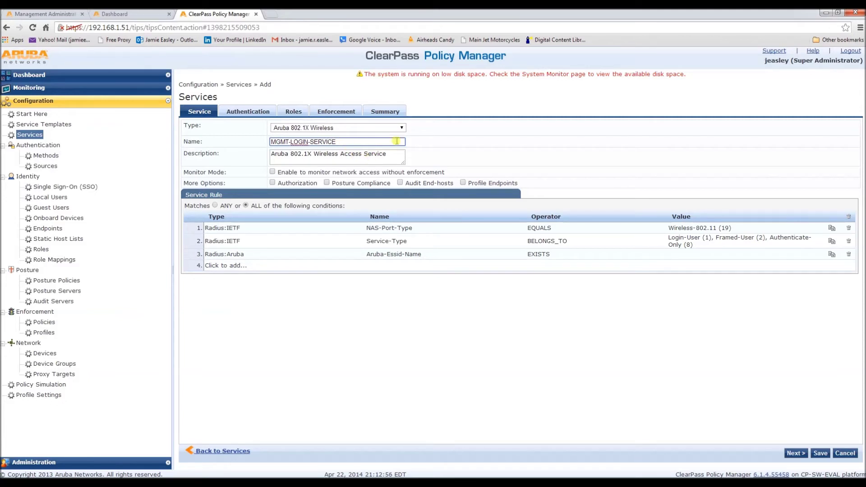
pyautogui.click(401, 128)
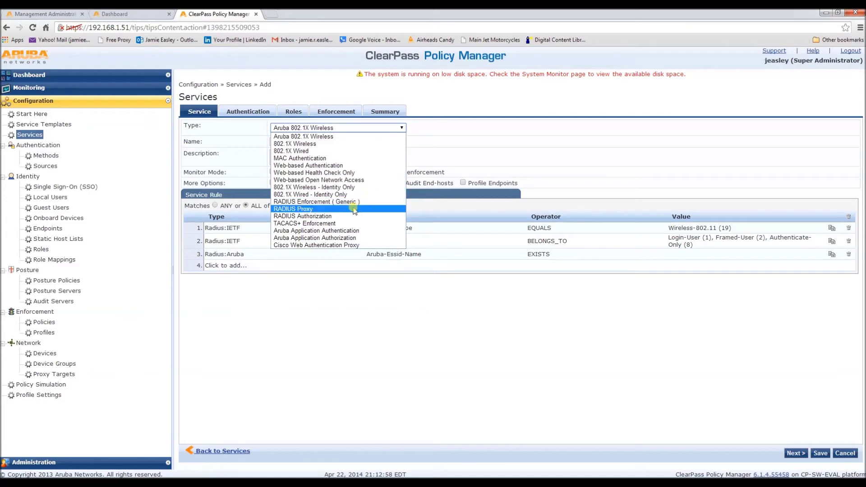
pyautogui.click(317, 202)
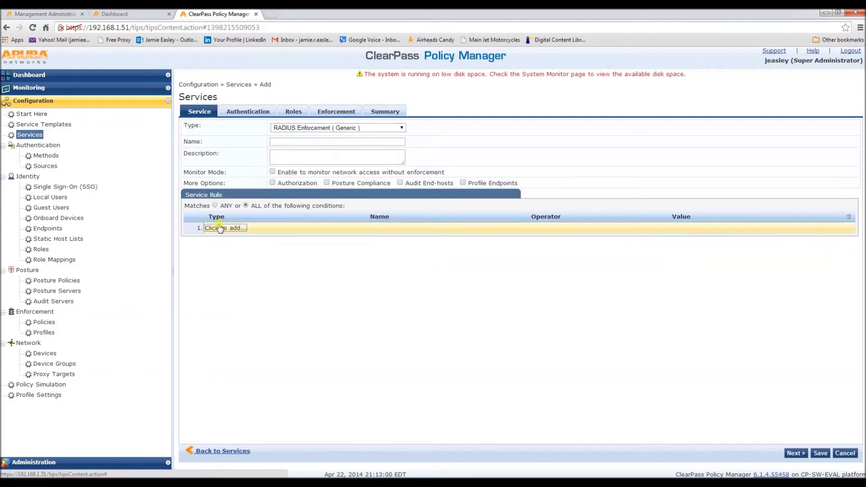
pyautogui.click(284, 143)
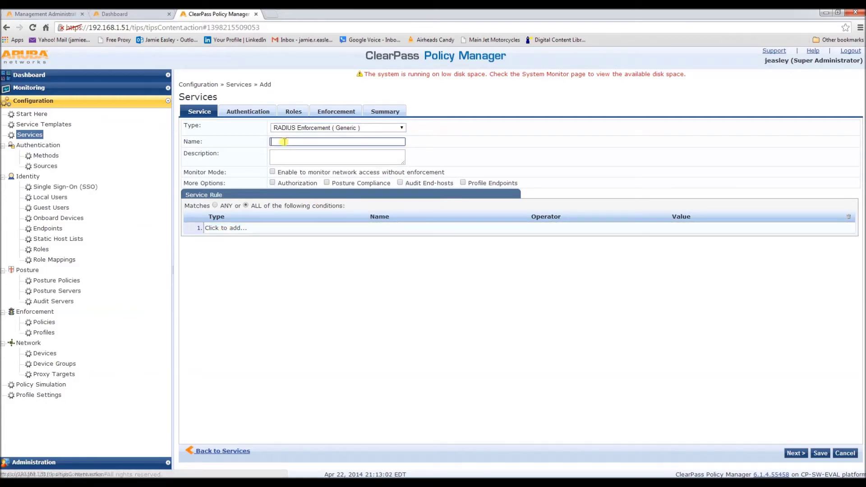
pyautogui.write('MGMT')
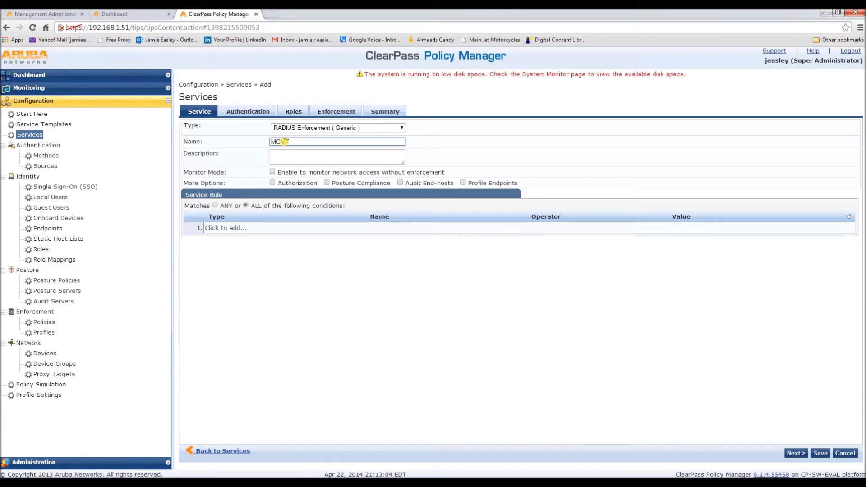
pyautogui.write(' LOGIN ')
pyautogui.write('SERVICE')
# - Add a service rule: Radius:IETF NAS-IP-Address BELONGS_TO_GROUP Controller, then continue to Authentication
pyautogui.click(243, 231)
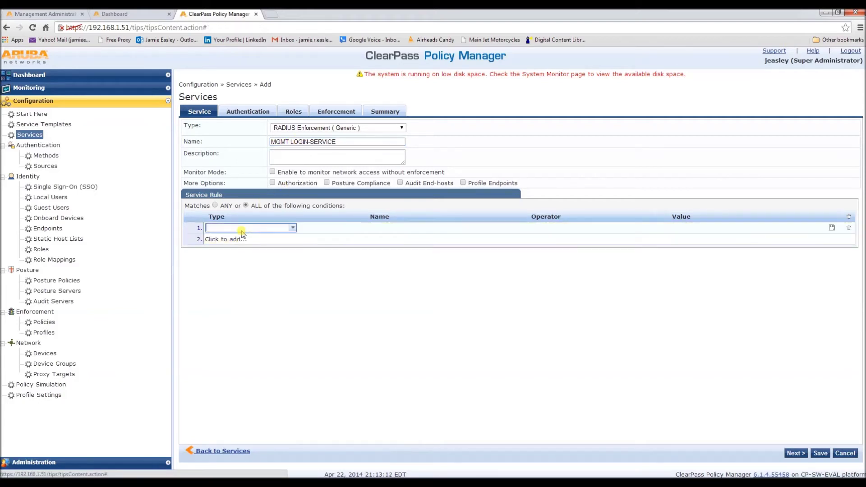
pyautogui.click(294, 228)
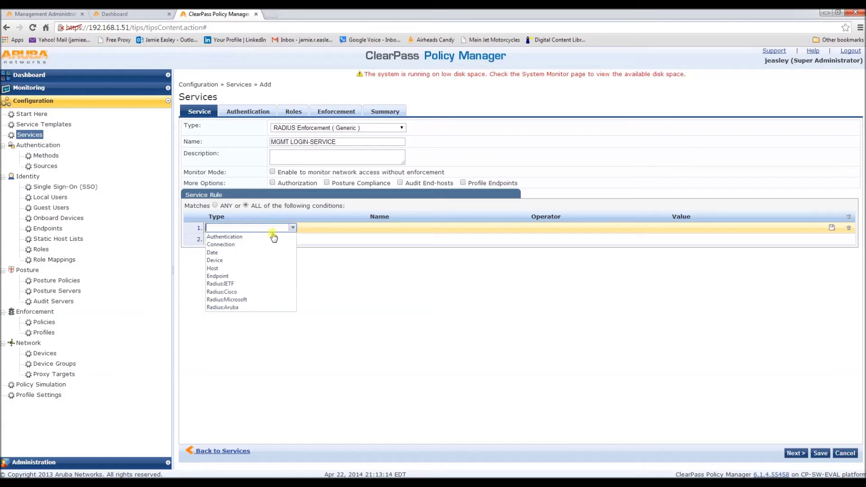
pyautogui.click(234, 282)
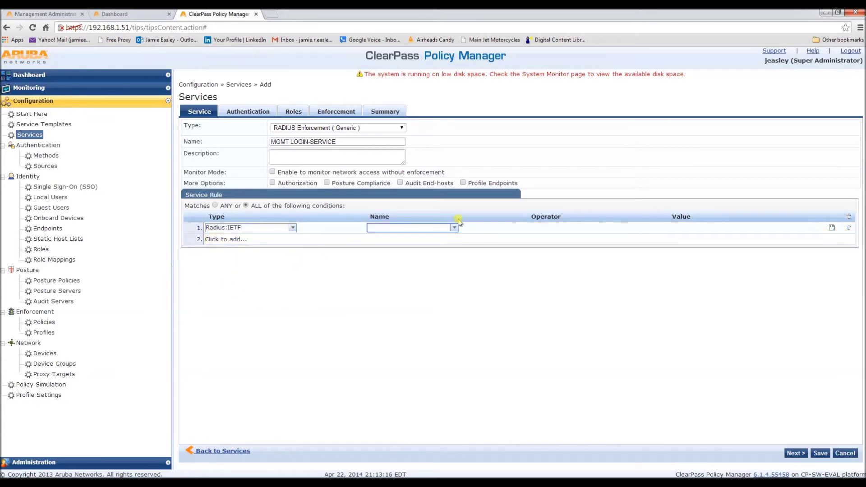
pyautogui.click(454, 227)
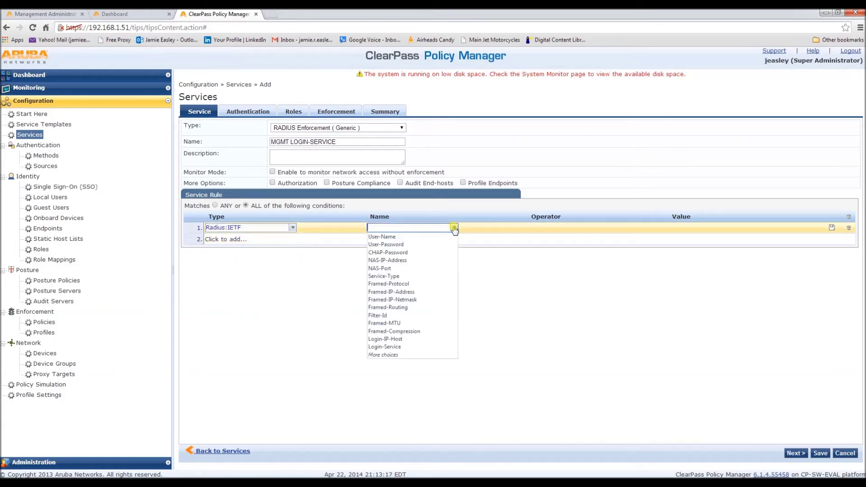
pyautogui.click(390, 260)
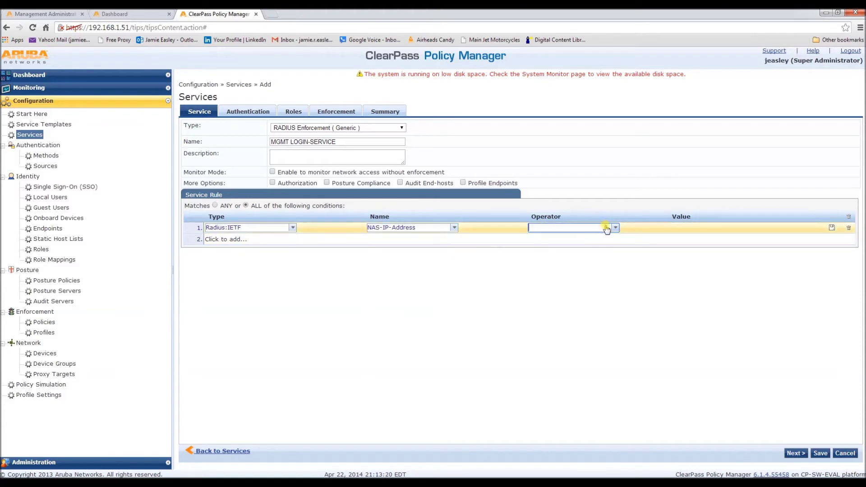
pyautogui.click(615, 228)
pyautogui.click(555, 283)
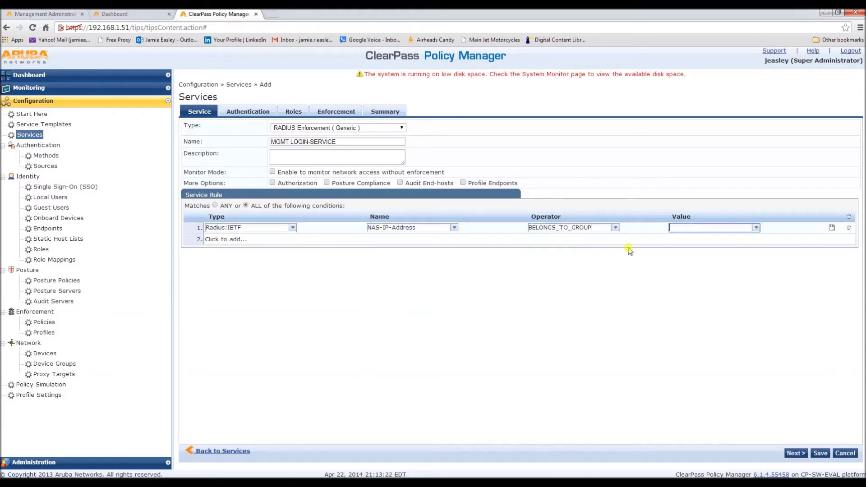
pyautogui.click(755, 227)
pyautogui.click(733, 238)
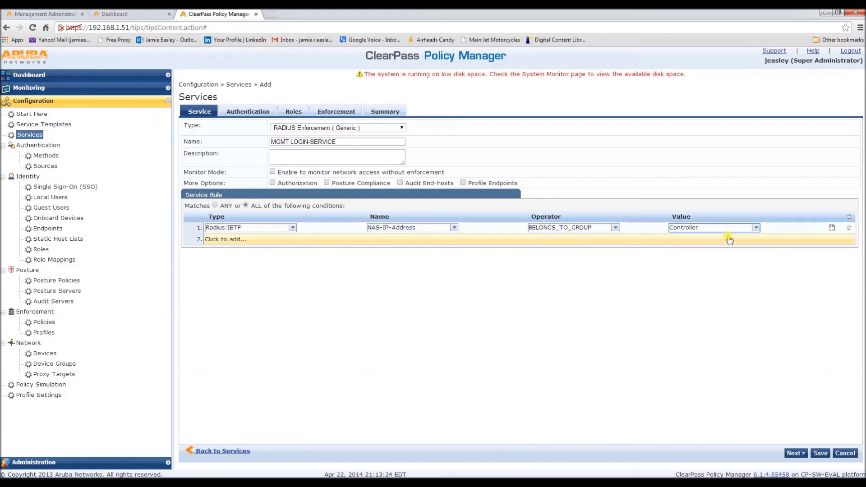
pyautogui.click(795, 453)
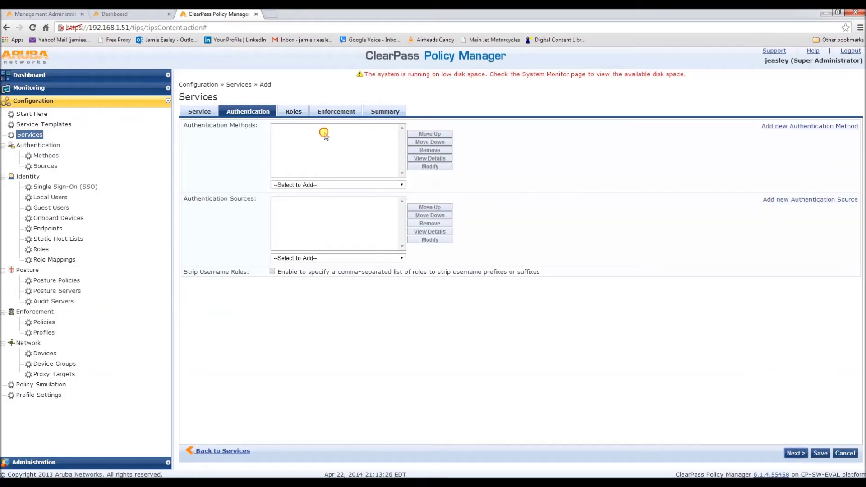
# - Add PAP and MSCHAP authentication methods with Local User Repository as the authentication source
pyautogui.click(400, 185)
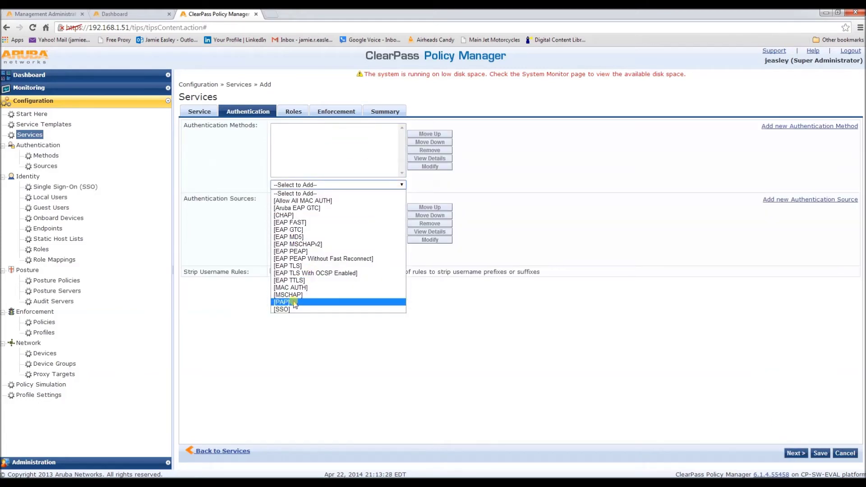
pyautogui.click(308, 302)
pyautogui.click(402, 185)
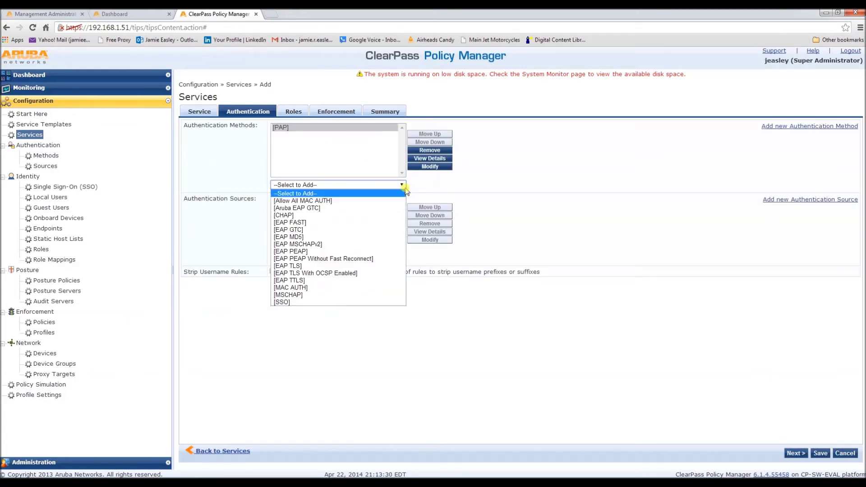
pyautogui.click(283, 295)
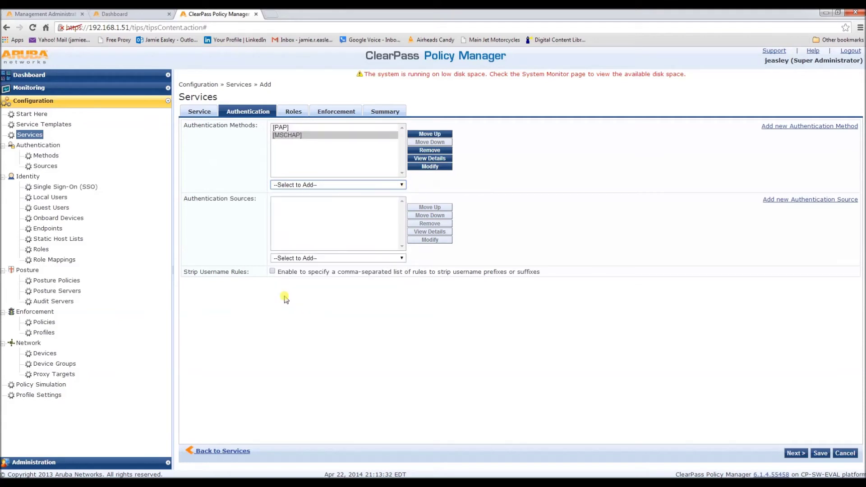
pyautogui.click(376, 259)
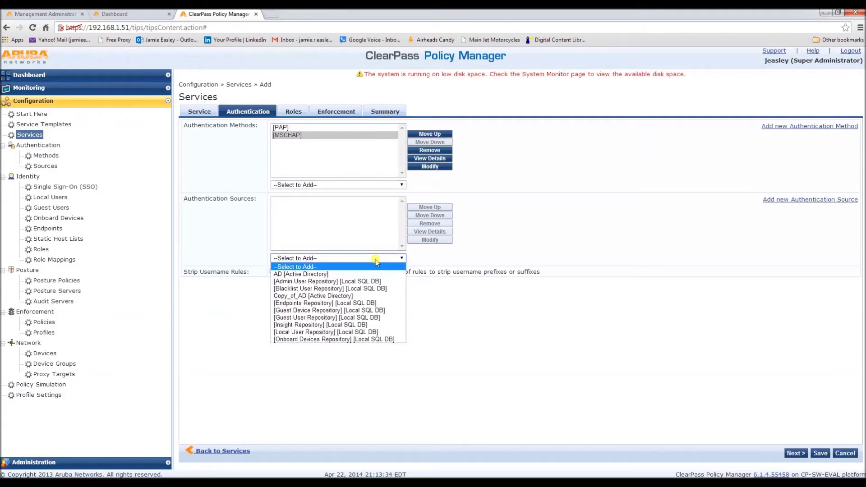
pyautogui.click(316, 332)
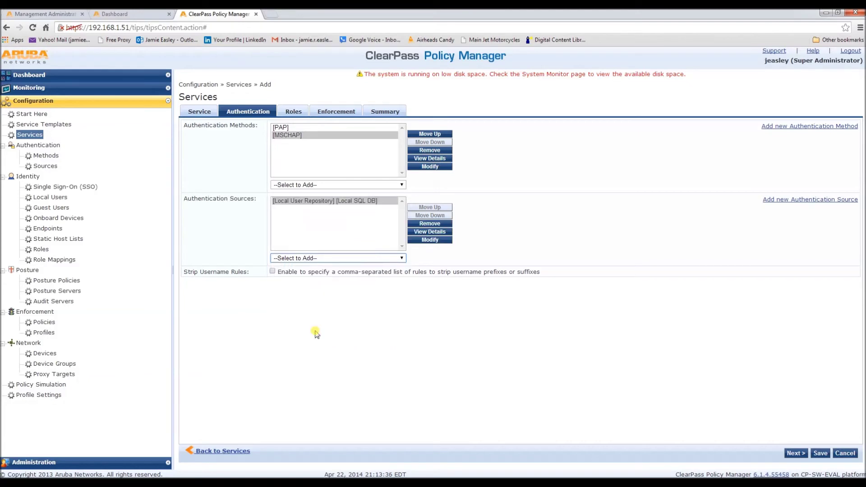
pyautogui.click(794, 453)
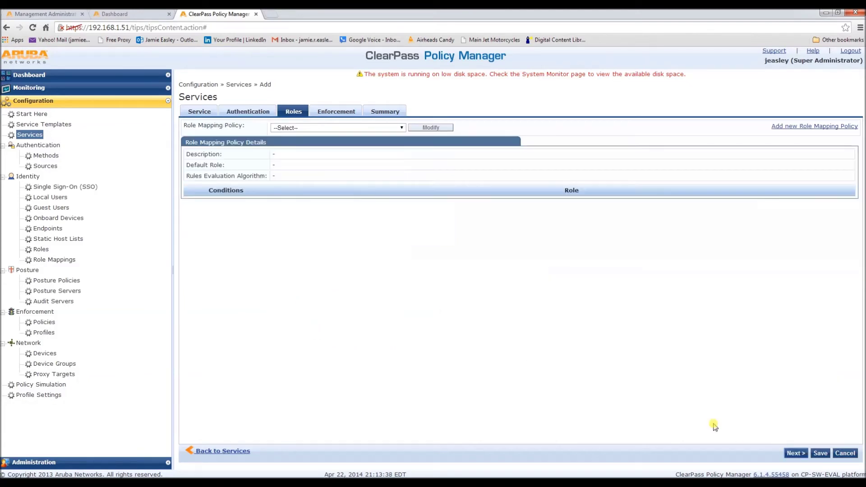
# - Apply the MGMT-ROLE-MAPPING role mapping policy to the service
pyautogui.click(400, 129)
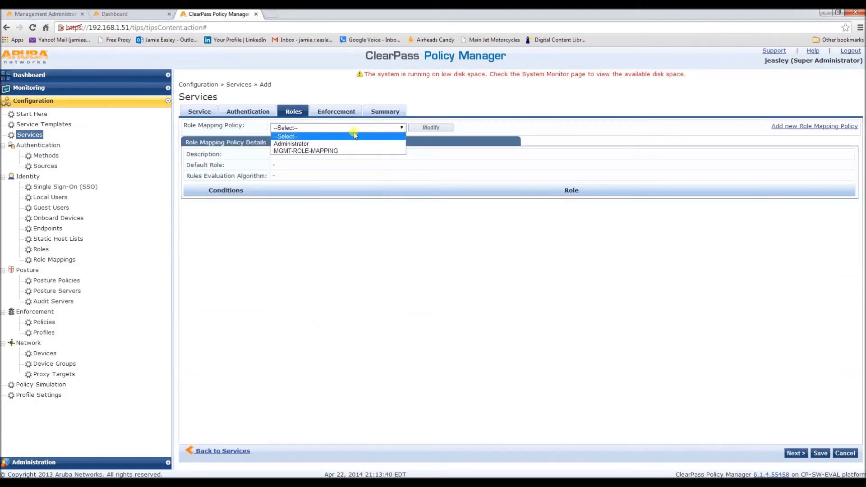
pyautogui.click(299, 151)
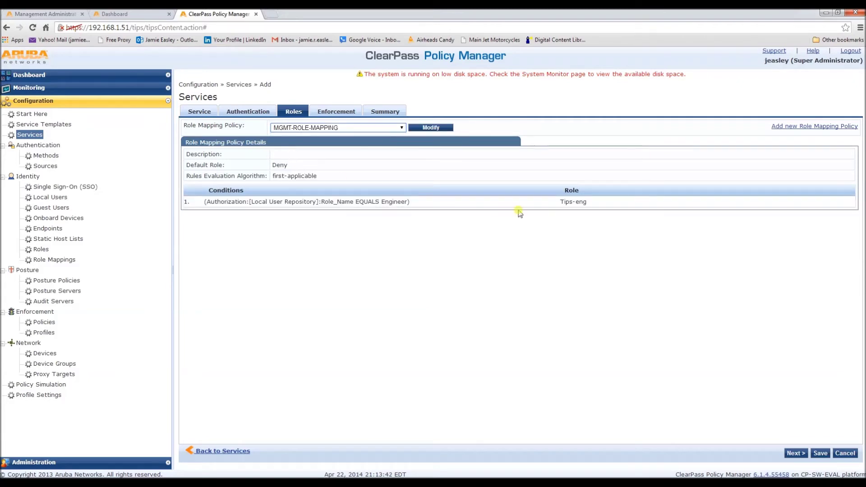
pyautogui.click(795, 454)
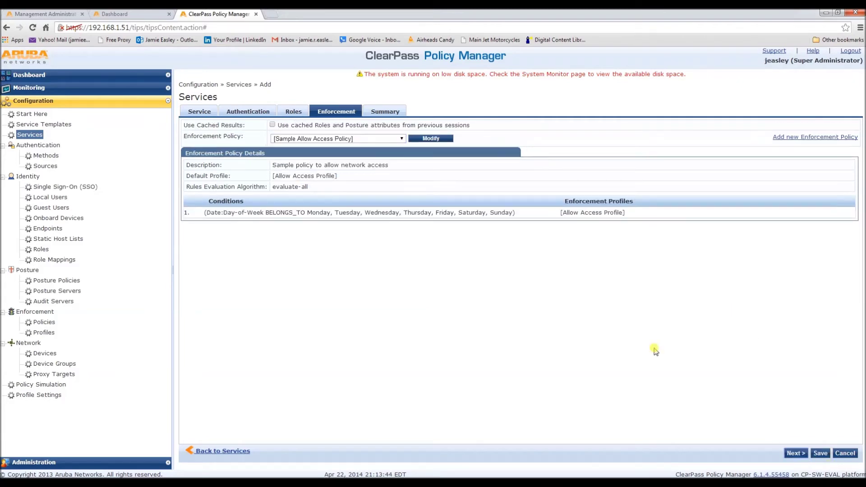
# - Choose the MGMT-ENF-POL enforcement policy and save the service
pyautogui.click(400, 139)
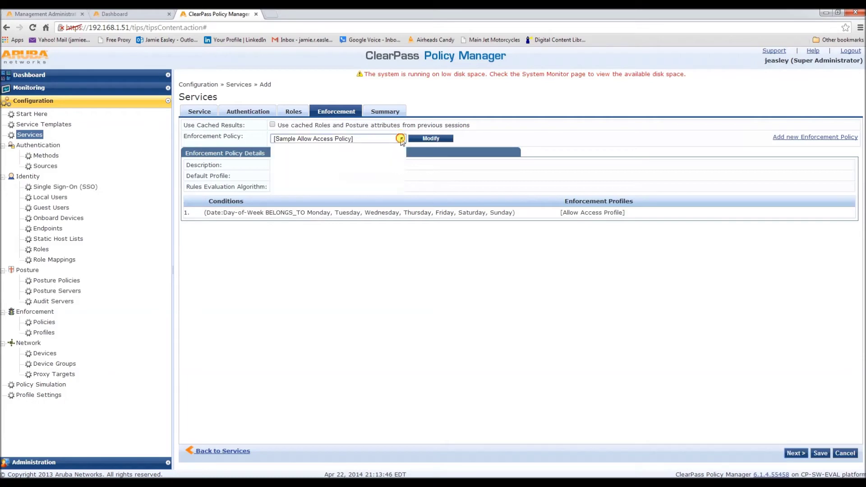
pyautogui.click(300, 177)
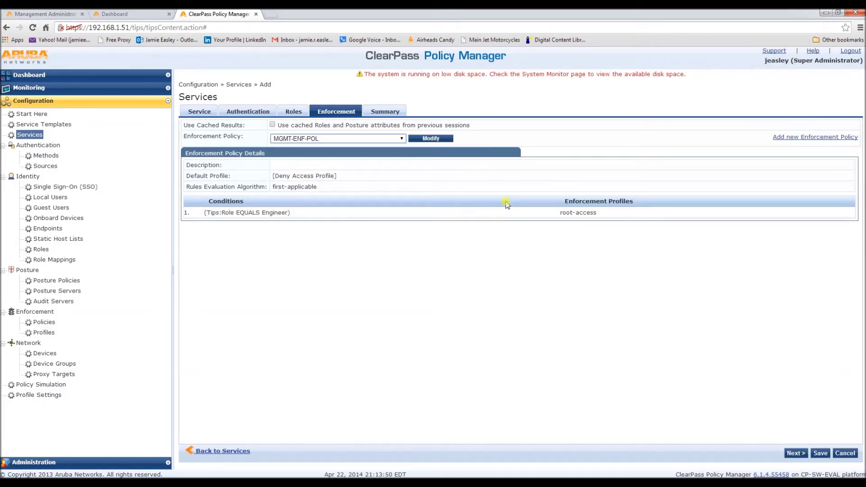
pyautogui.click(795, 452)
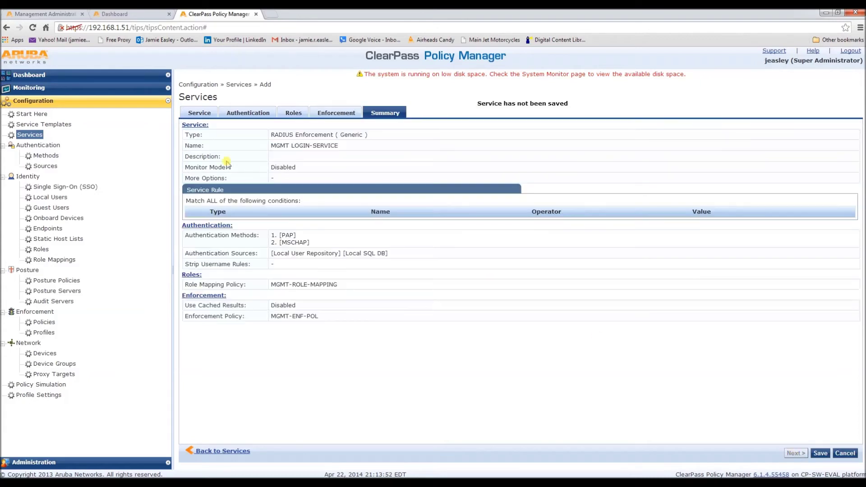
pyautogui.click(819, 454)
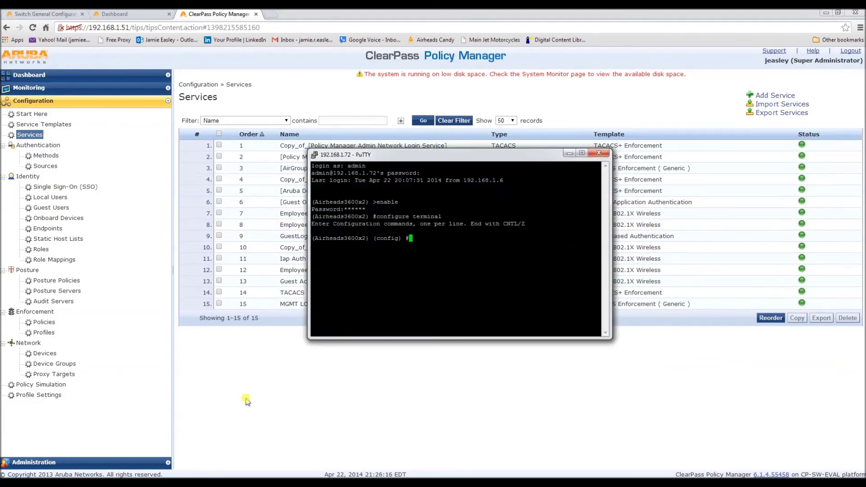
# - Define RFC 3576 server 192.168.1.51 on the controller with its shared key
pyautogui.write('aaa rfc-3576-server 192.168.1')
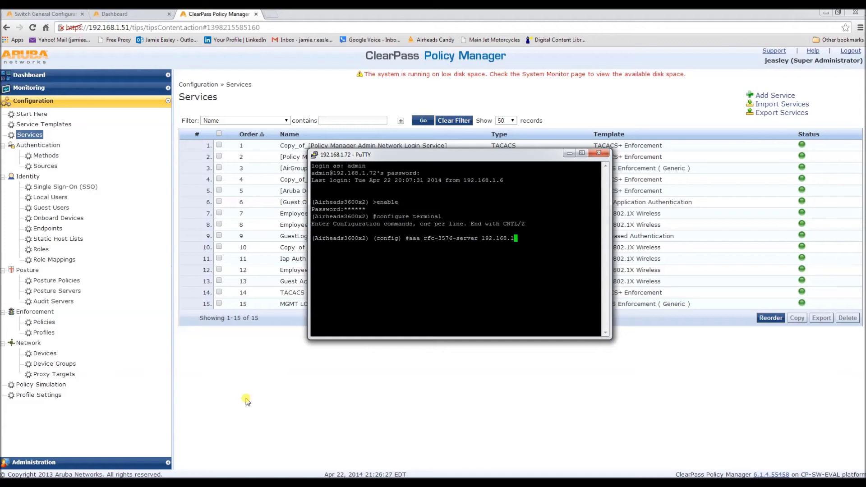
pyautogui.write('.51')
pyautogui.press('Return')
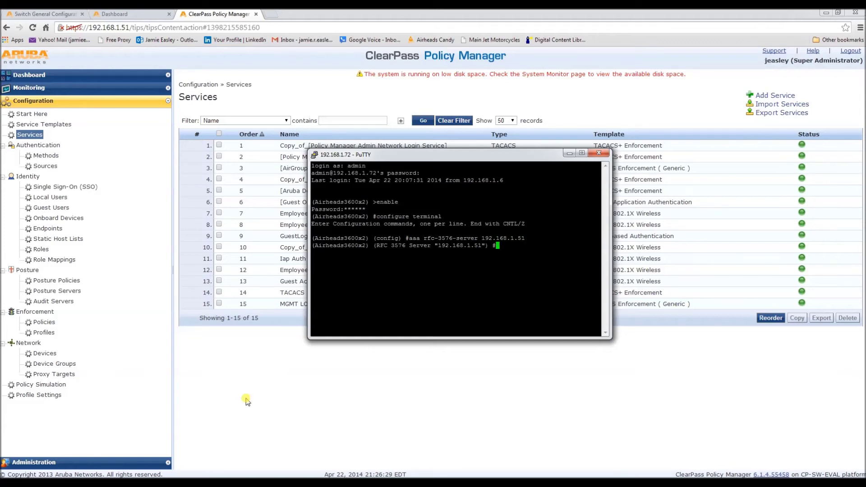
pyautogui.write('key aruba123')
pyautogui.press('Return')
# - Exit the RFC 3576 server configuration and begin the 'aaa authentication-server radius CPPM' command
pyautogui.write('exit')
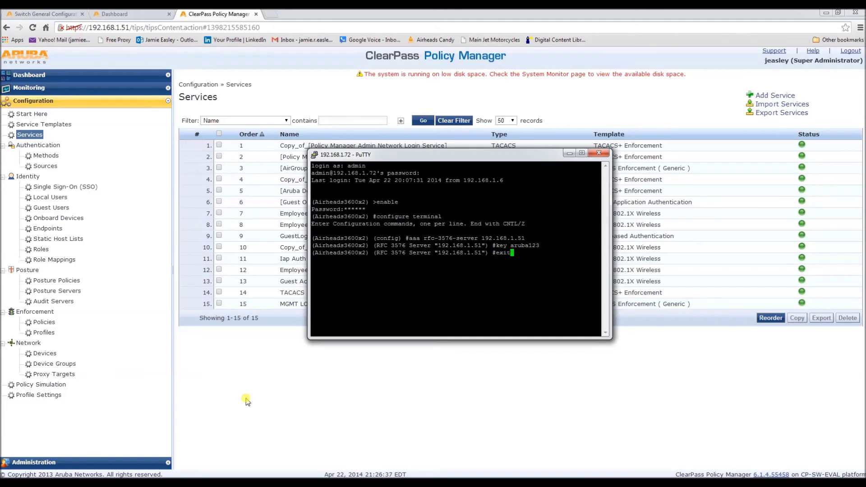
pyautogui.press('Return')
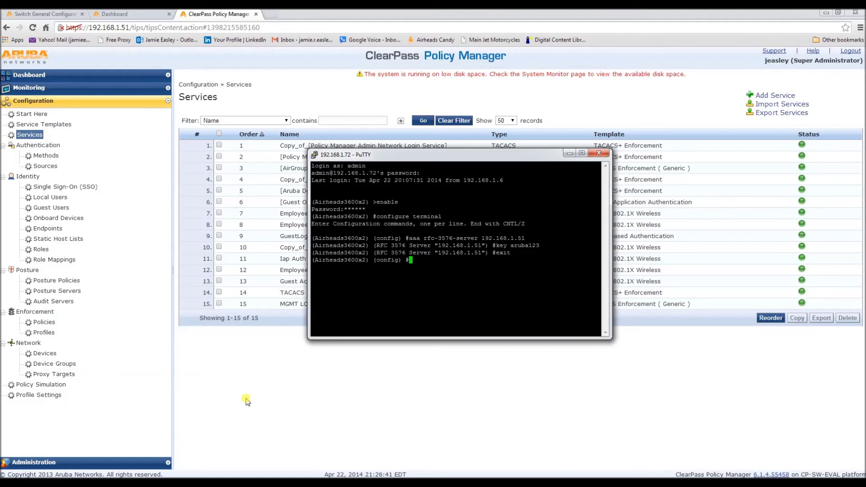
pyautogui.write('aaa authentication-server radius ')
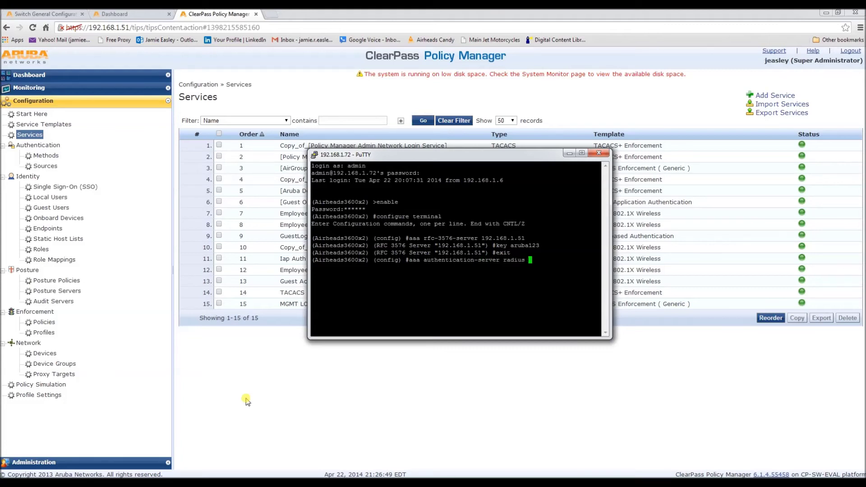
pyautogui.write('CPPM')
# - Create RADIUS authentication server CPPM with its shared key and return to config mode
pyautogui.press('Return')
pyautogui.write('k')
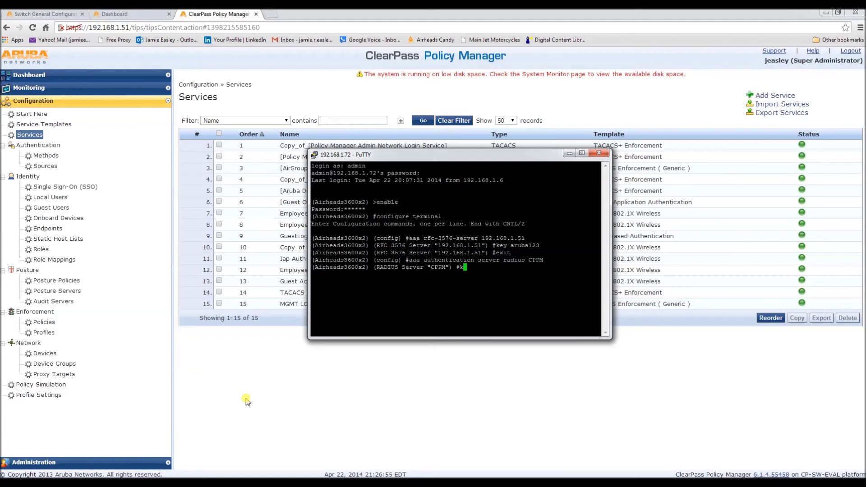
pyautogui.write('ey aruba123')
pyautogui.press('Return')
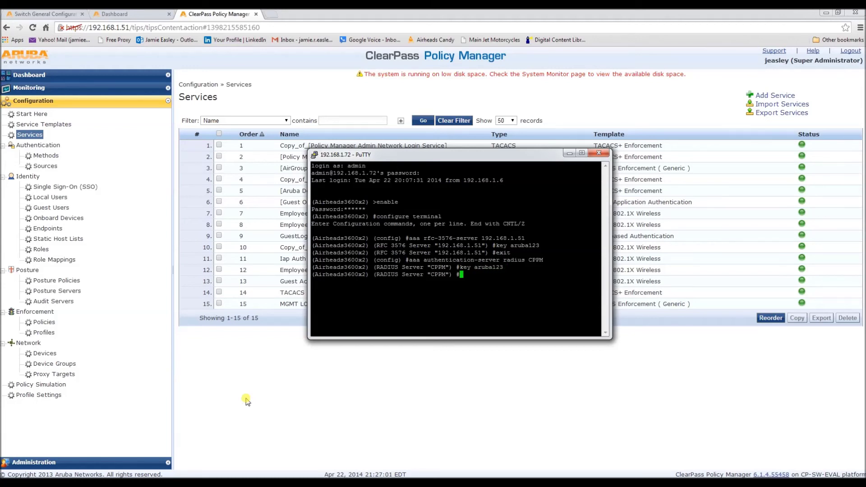
pyautogui.write('exit')
pyautogui.press('Return')
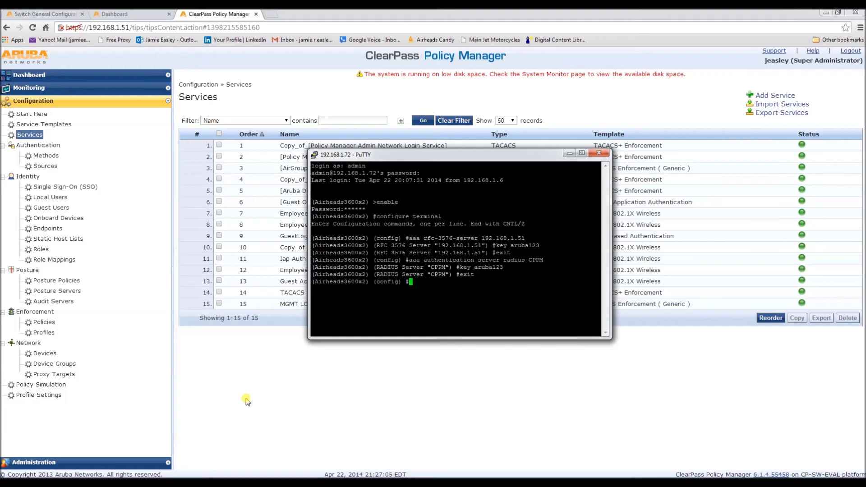
pyautogui.write('aaa ser')
# - Create server group CPPM with auth-server CPPM, then exit back to config mode
pyautogui.press('Tab')
pyautogui.write('CPPM')
pyautogui.press('Return')
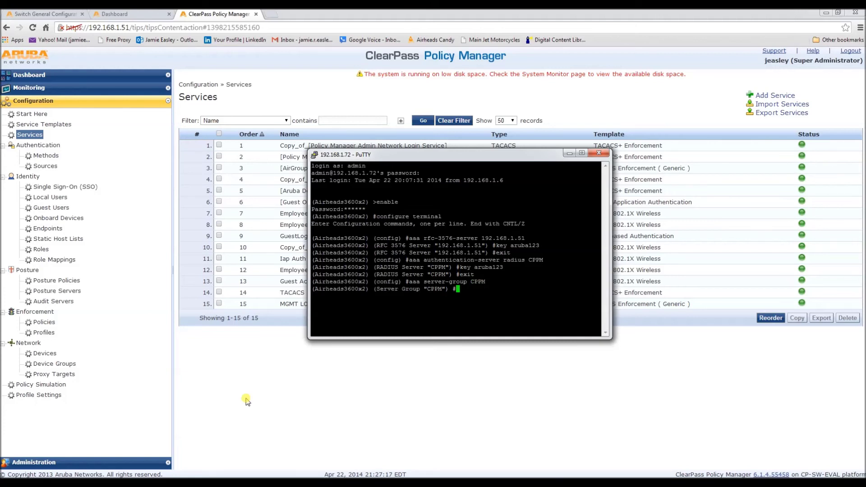
pyautogui.write('auth-server cppm')
pyautogui.press('BackSpace')
pyautogui.press('BackSpace')
pyautogui.press('BackSpace')
pyautogui.press('BackSpace')
pyautogui.write('CPPM')
pyautogui.press('Return')
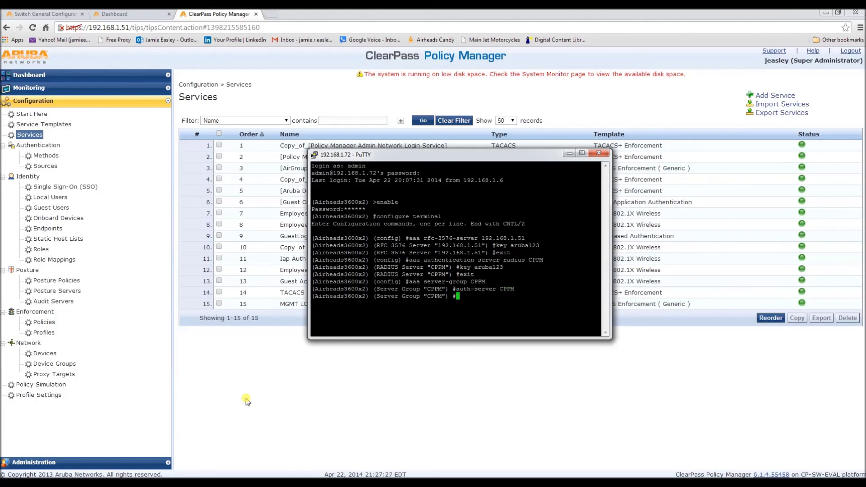
pyautogui.write('exit')
pyautogui.press('Return')
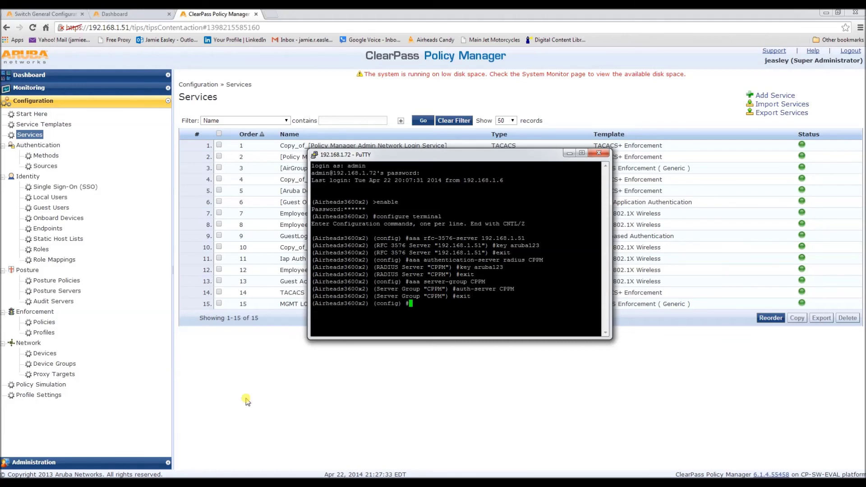
# - Set 'aaa authentication mgmt' to server-group CPPM with default-role root, and enable it
pyautogui.write('aaa authentication mgmt')
pyautogui.press('Return')
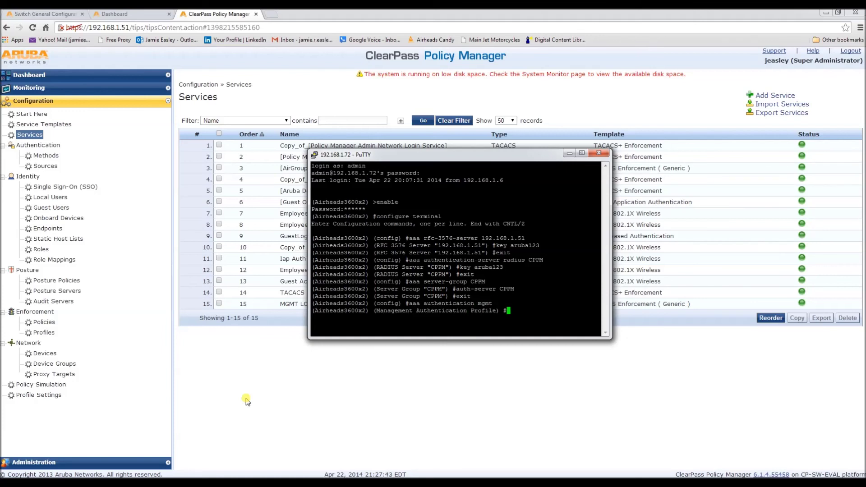
pyautogui.write('server-group CPPM')
pyautogui.press('Return')
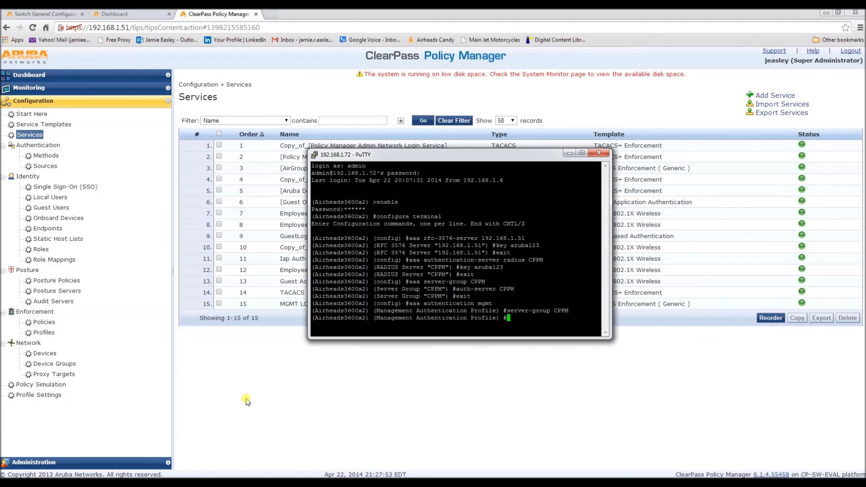
pyautogui.write('default-role root')
pyautogui.press('Return')
pyautogui.write('enable')
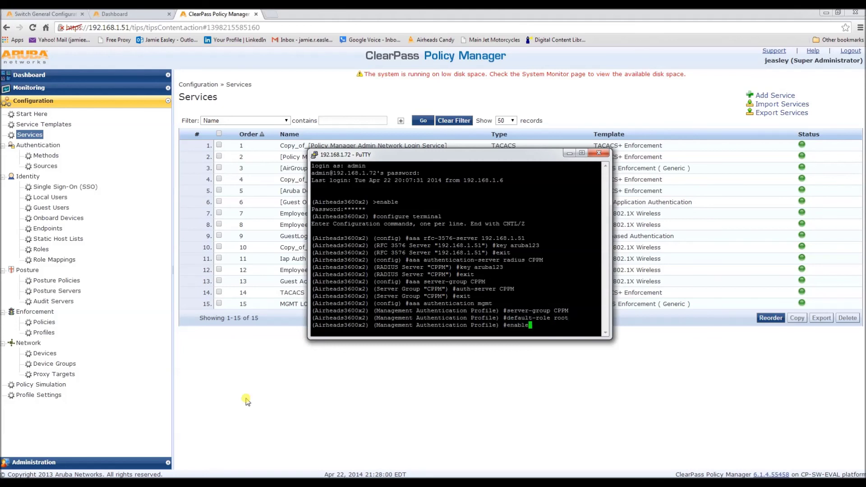
pyautogui.press('Return')
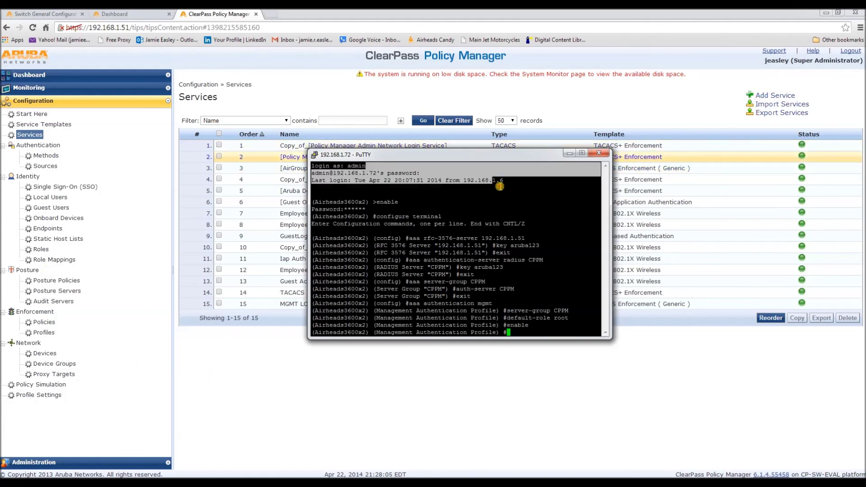
# - Log the admin out of the controller web interface and reload to show the login form
pyautogui.click(305, 93)
pyautogui.click(43, 14)
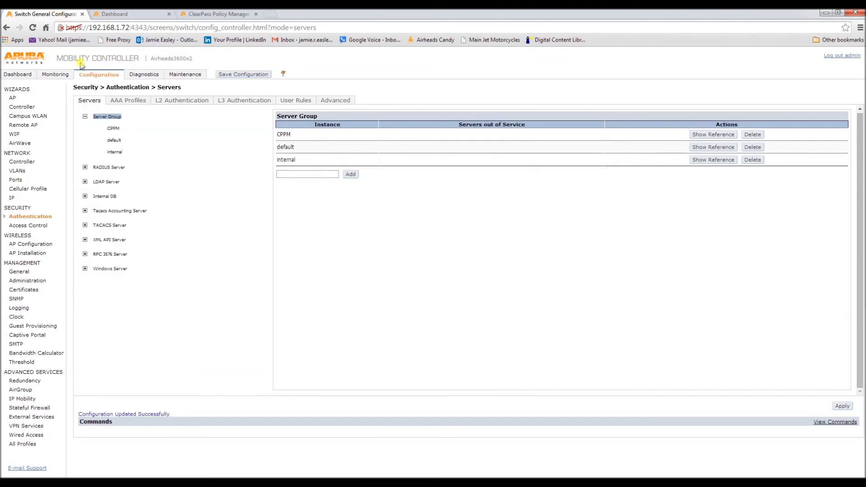
pyautogui.click(846, 56)
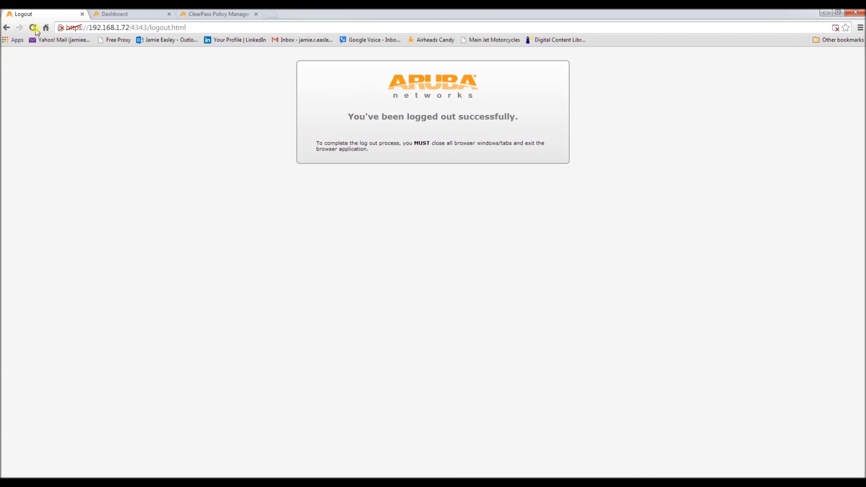
pyautogui.click(33, 27)
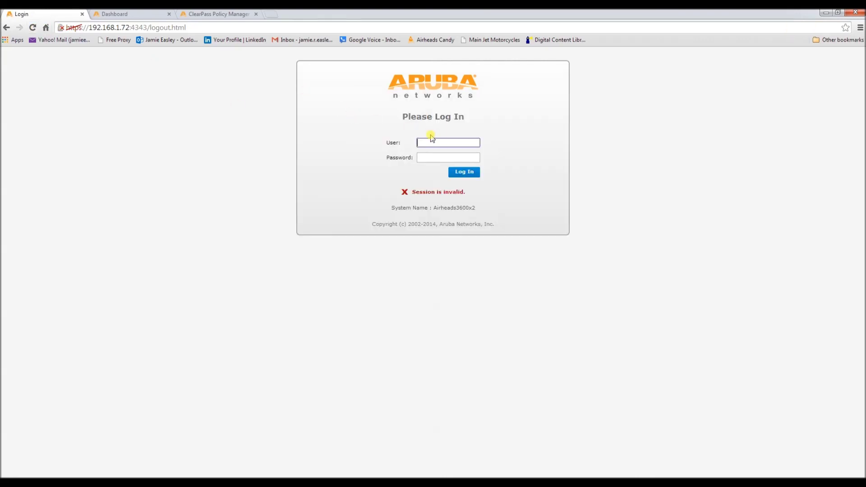
# - Sign in to the controller with a ClearPass user's username and password
pyautogui.press('Tab')
pyautogui.write('•••••••••')
pyautogui.press('Return')
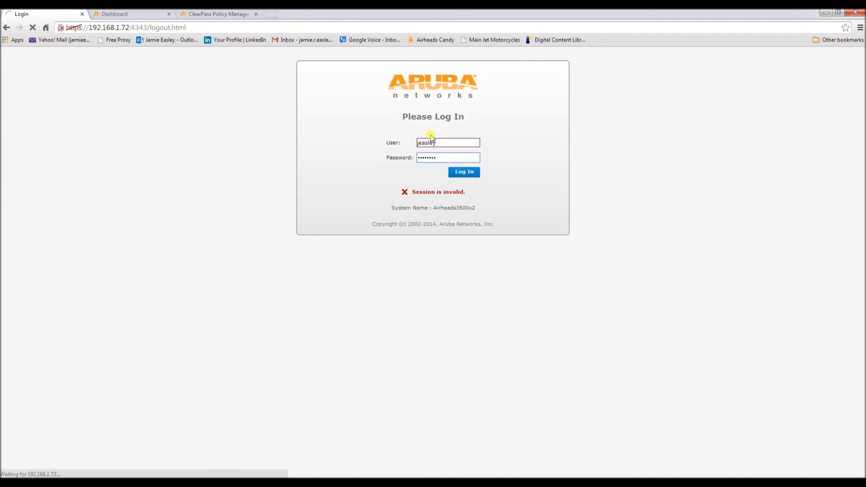